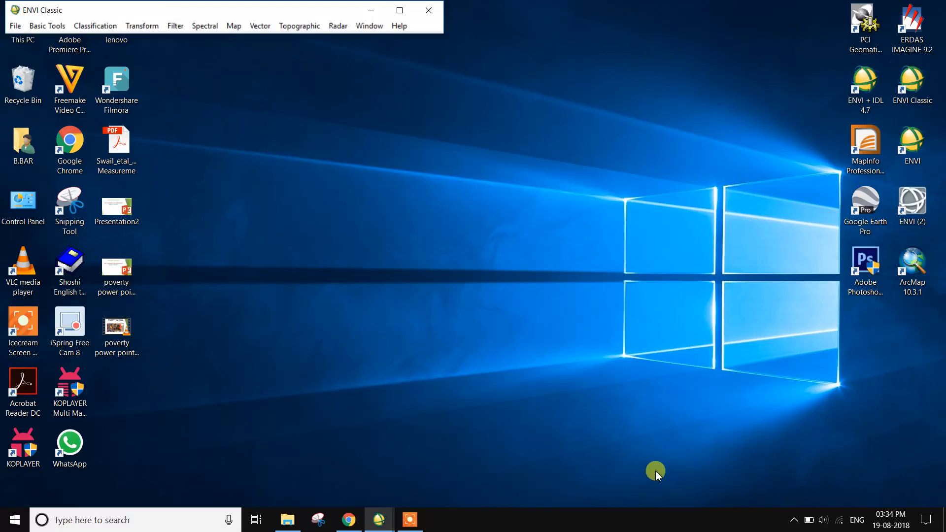
Open the image file "assam dsrct map" from the ROW MAP folder under REMOTE SENSING AND GIS, RS &GIS on drive D
{"action": "left_click", "coordinate": [16, 27]}
{"action": "left_click", "coordinate": [22, 41]}
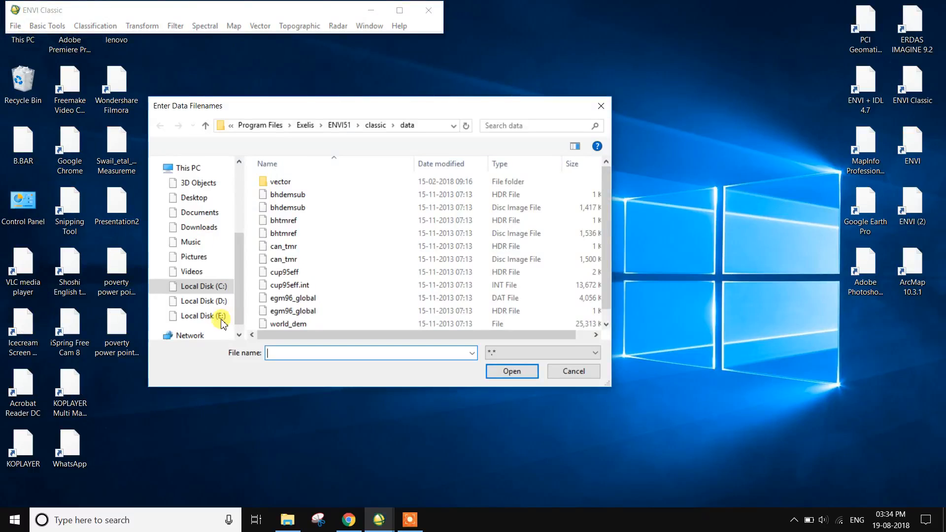
{"action": "left_click", "coordinate": [206, 301]}
{"action": "scroll", "coordinate": [296, 296], "scroll_direction": "down", "scroll_amount": 5}
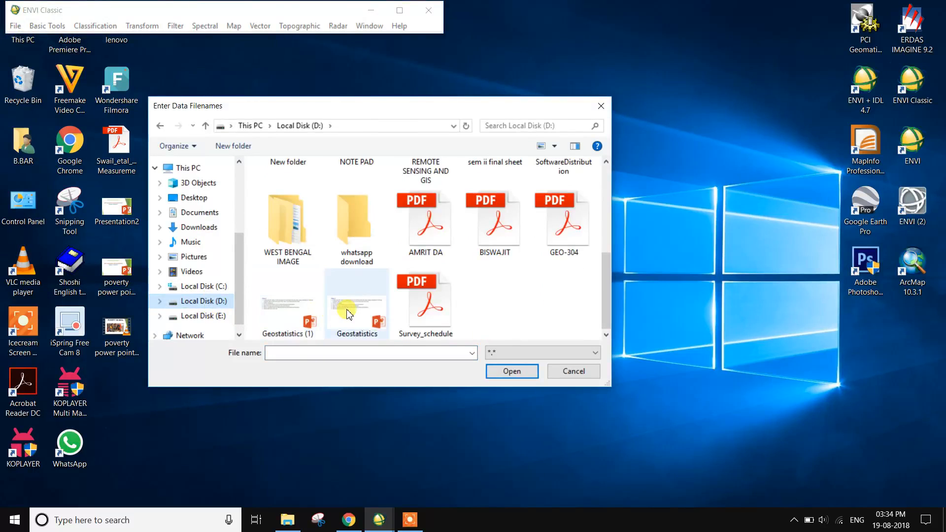
{"action": "scroll", "coordinate": [375, 295], "scroll_direction": "up", "scroll_amount": 3}
{"action": "double_click", "coordinate": [425, 293]}
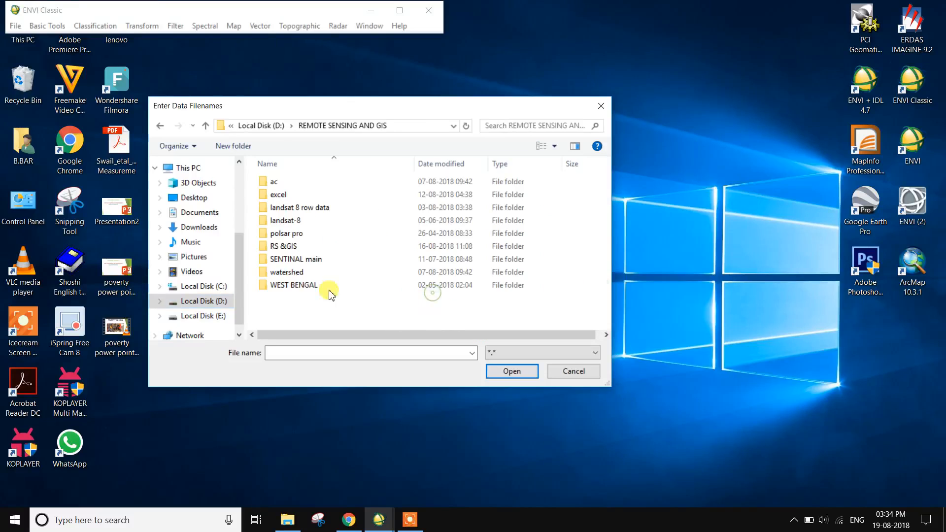
{"action": "double_click", "coordinate": [282, 247]}
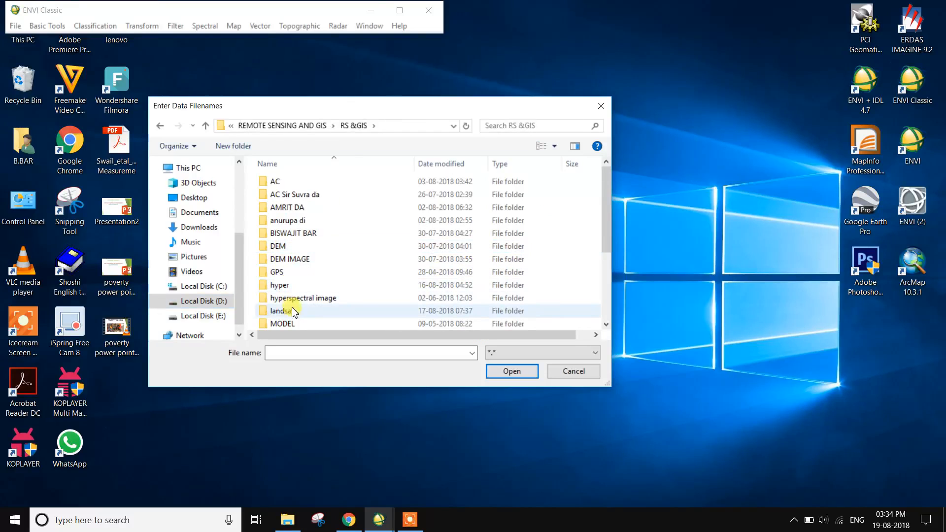
{"action": "scroll", "coordinate": [295, 316], "scroll_direction": "down", "scroll_amount": 3}
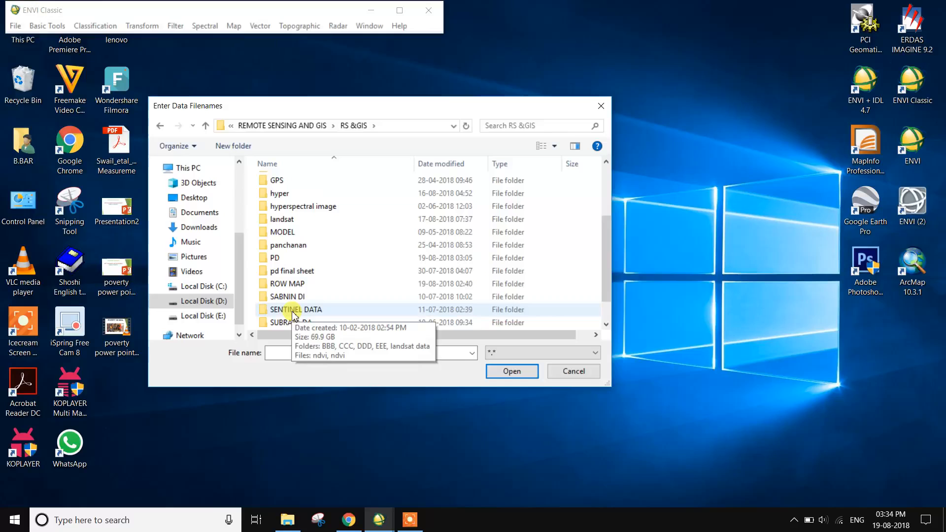
{"action": "double_click", "coordinate": [287, 285]}
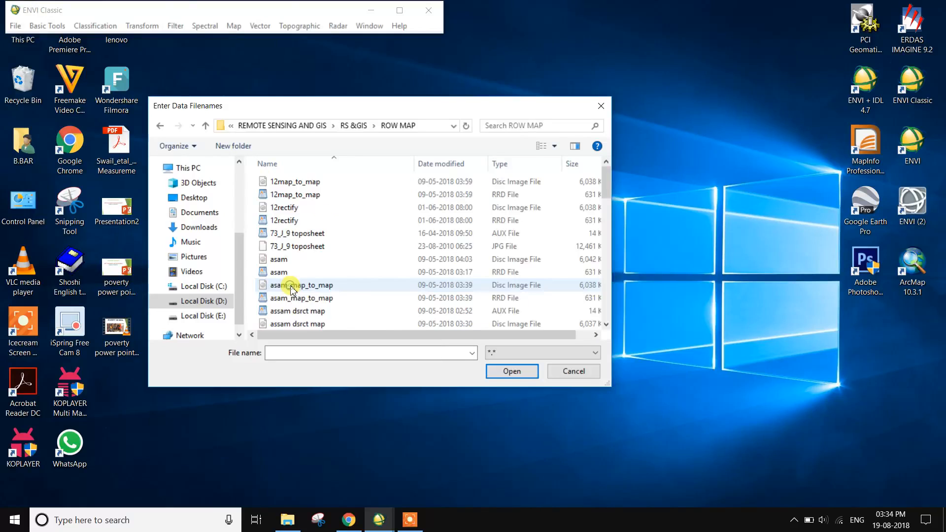
{"action": "scroll", "coordinate": [294, 292], "scroll_direction": "down", "scroll_amount": 2}
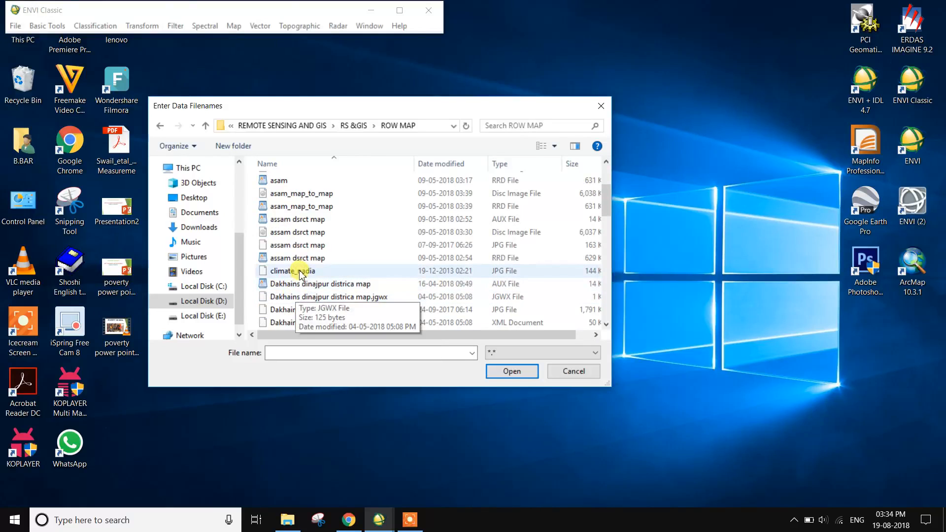
{"action": "left_click", "coordinate": [310, 239]}
{"action": "left_click", "coordinate": [503, 373]}
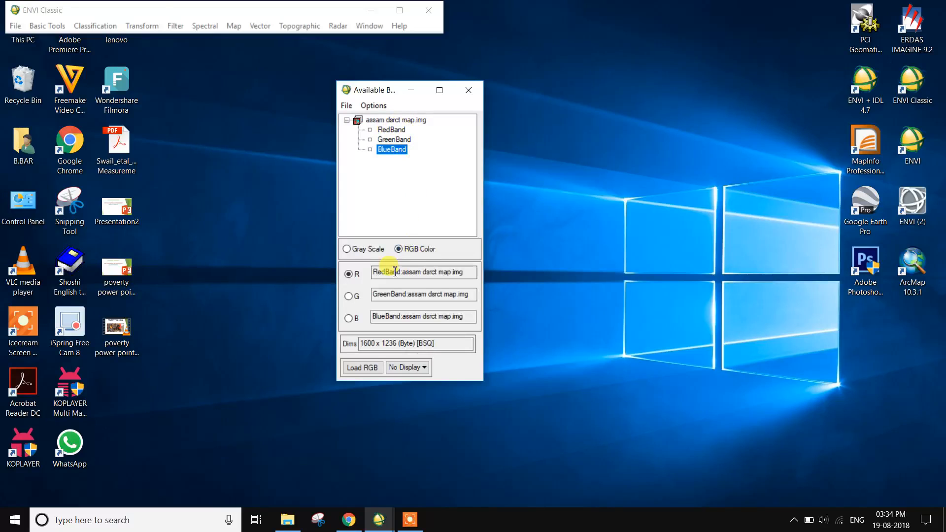
Load the Assam district map into a new display as an RGB color composite of its red, green and blue bands
{"action": "left_click", "coordinate": [348, 249]}
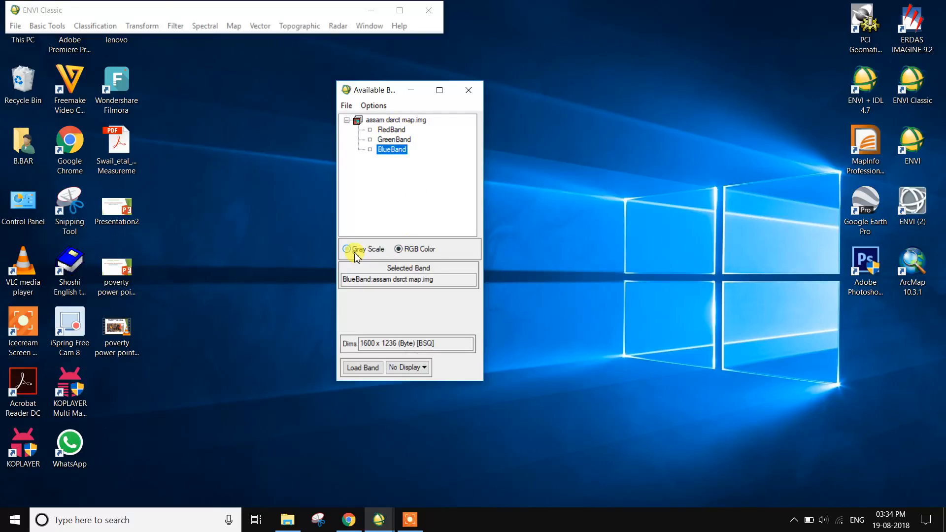
{"action": "left_click", "coordinate": [400, 250]}
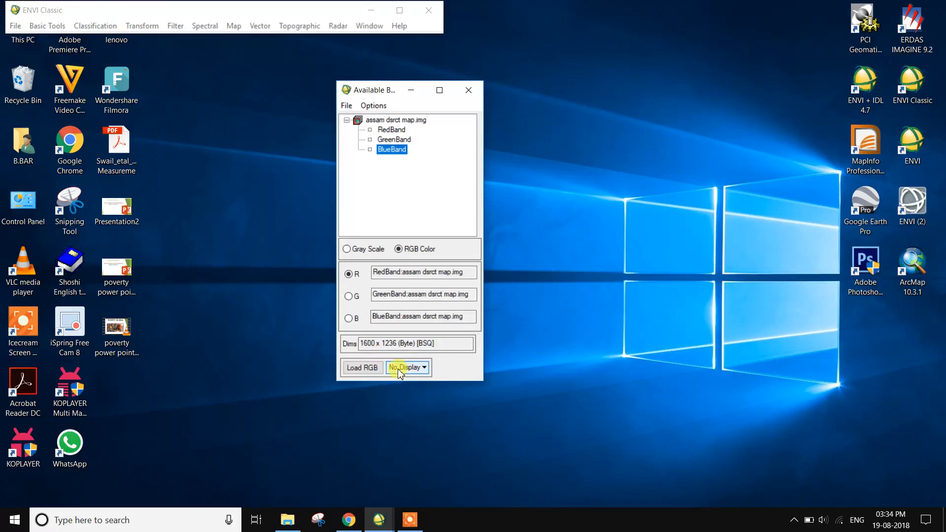
{"action": "left_click", "coordinate": [374, 371]}
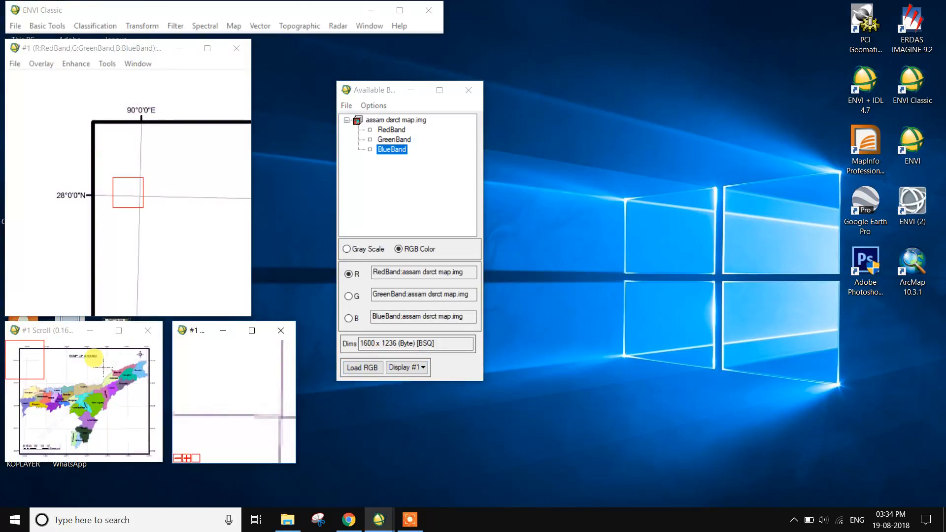
Browse several areas of the displayed Assam map and inspect its pixel coordinates and values with Cursor Location/Value
{"action": "left_click", "coordinate": [81, 409]}
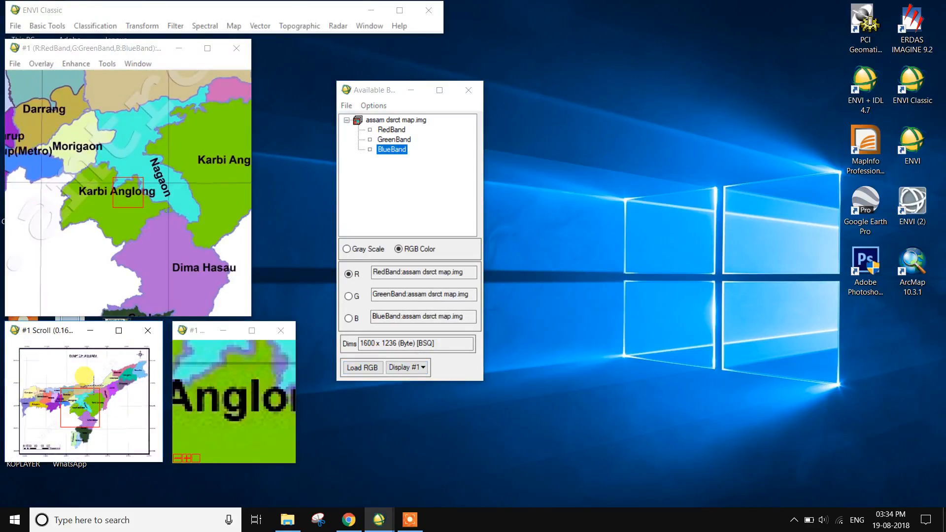
{"action": "left_click", "coordinate": [94, 382]}
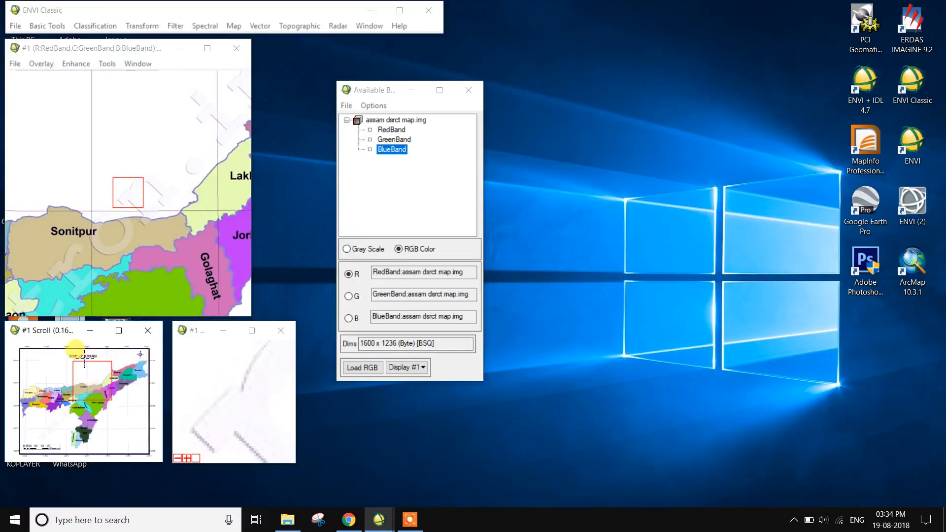
{"action": "left_click", "coordinate": [83, 359]}
{"action": "left_click", "coordinate": [92, 373]}
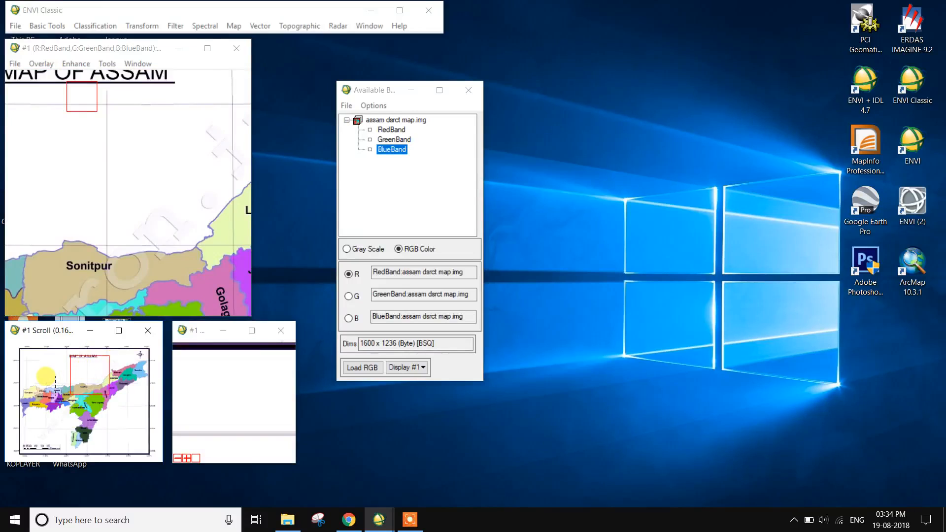
{"action": "left_click", "coordinate": [53, 384]}
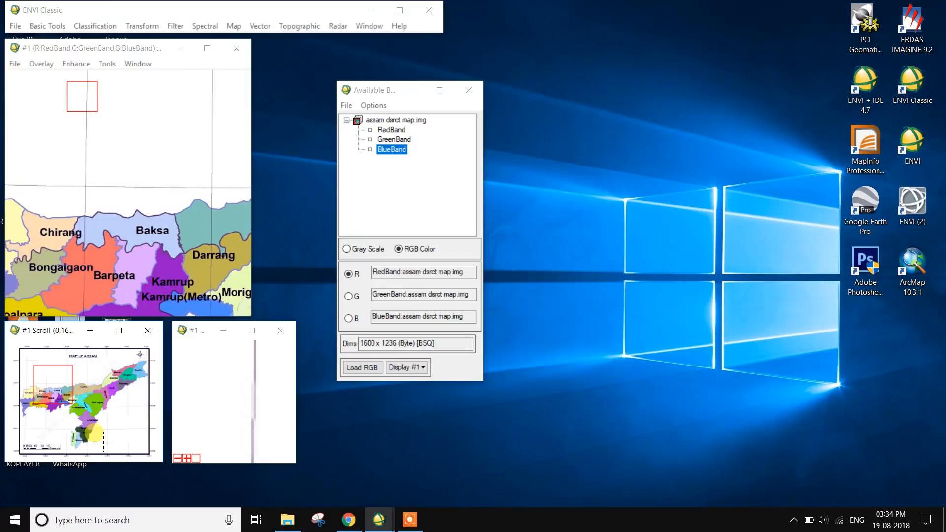
{"action": "right_click", "coordinate": [81, 209]}
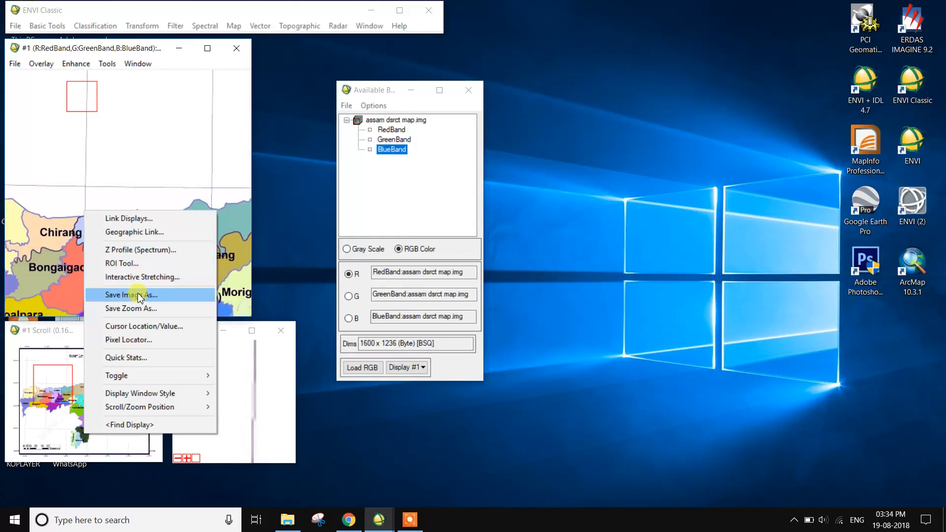
{"action": "left_click", "coordinate": [104, 191]}
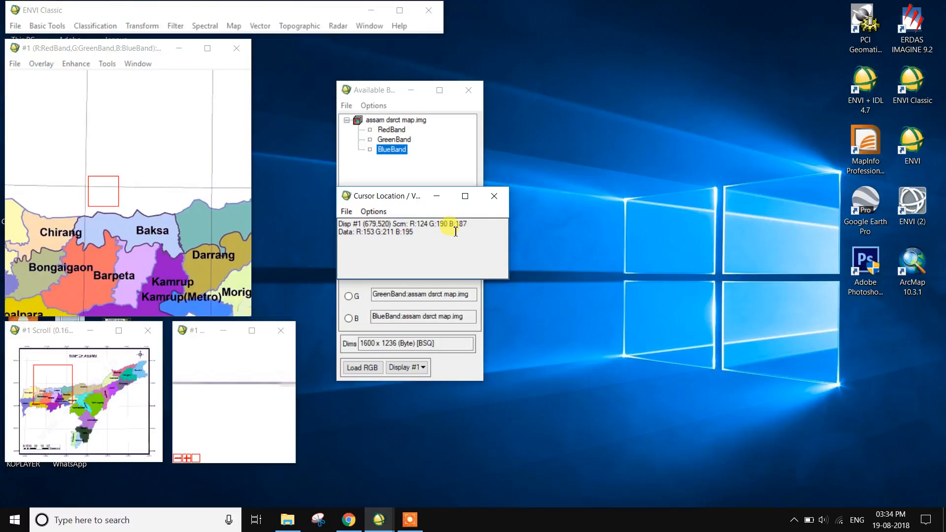
{"action": "left_click_drag", "start_coordinate": [141, 217], "coordinate": [73, 251]}
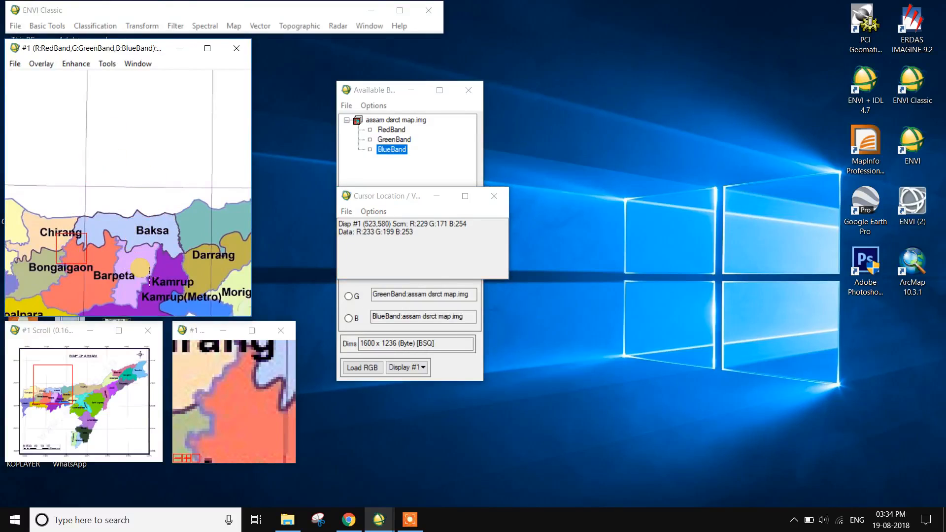
{"action": "left_click", "coordinate": [493, 199]}
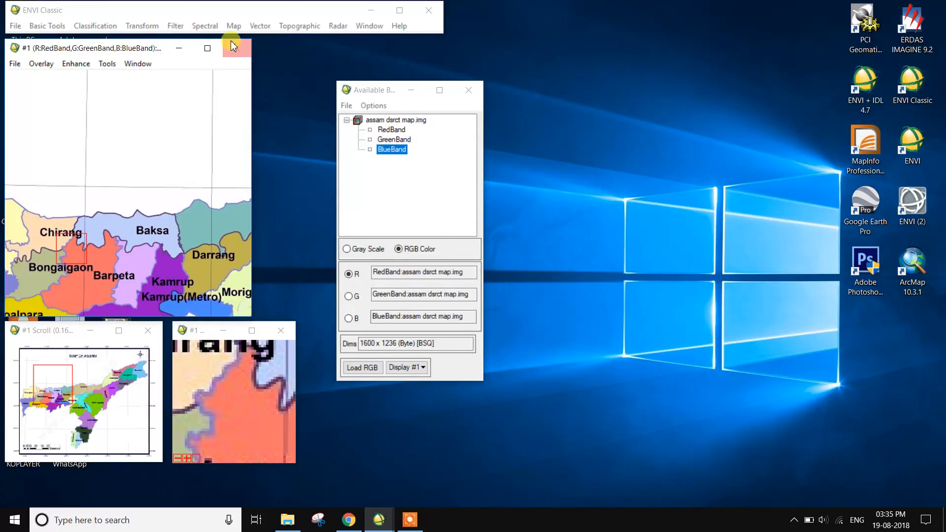
Start image-to-map GCP selection using the Geographic Lat/Lon projection, WGS-84 datum and Degrees as units
{"action": "left_click", "coordinate": [234, 26]}
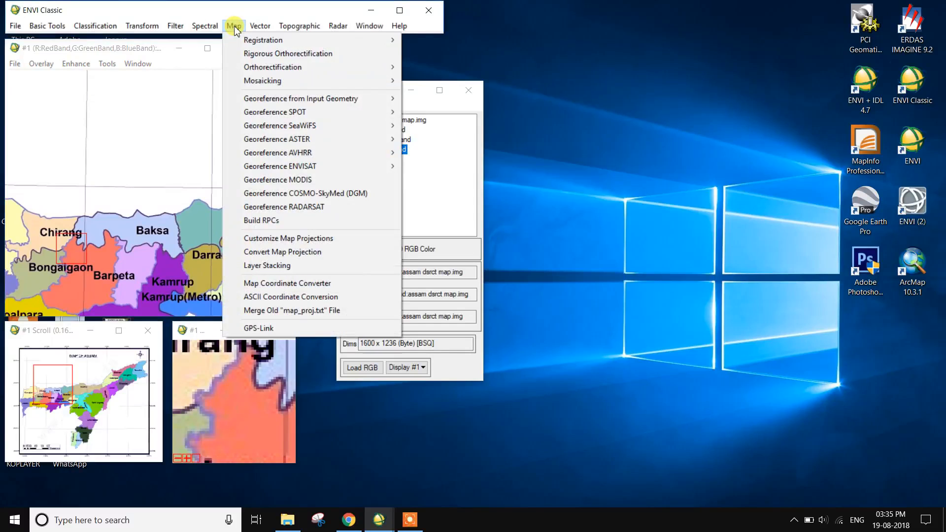
{"action": "mouse_move", "coordinate": [249, 39]}
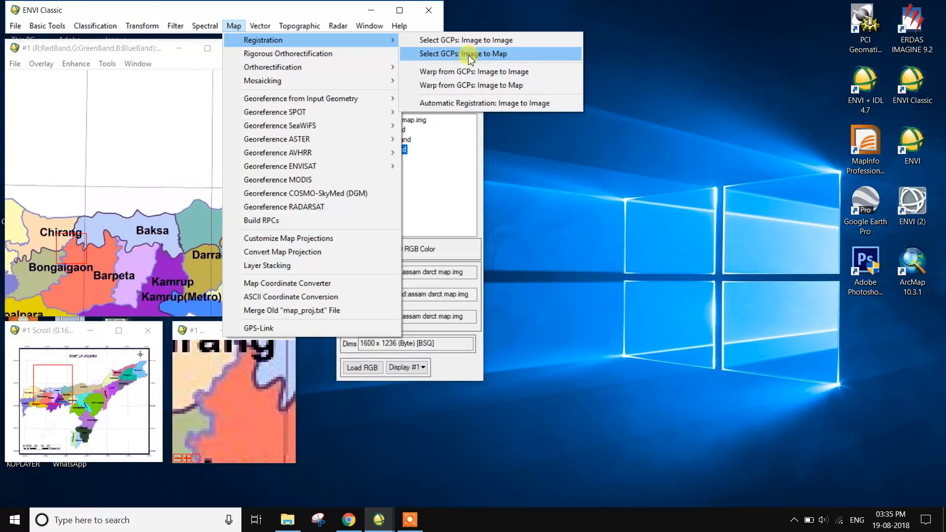
{"action": "left_click", "coordinate": [501, 55]}
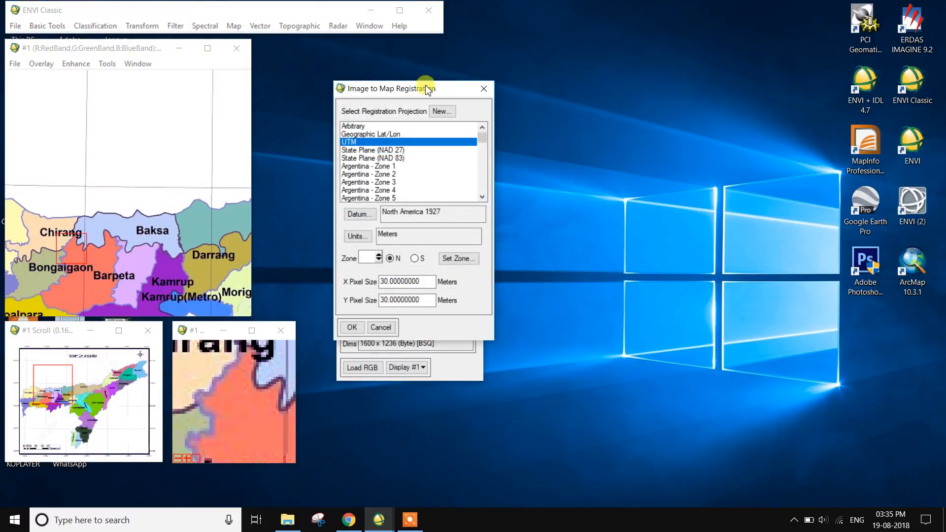
{"action": "left_click_drag", "start_coordinate": [399, 91], "coordinate": [573, 110]}
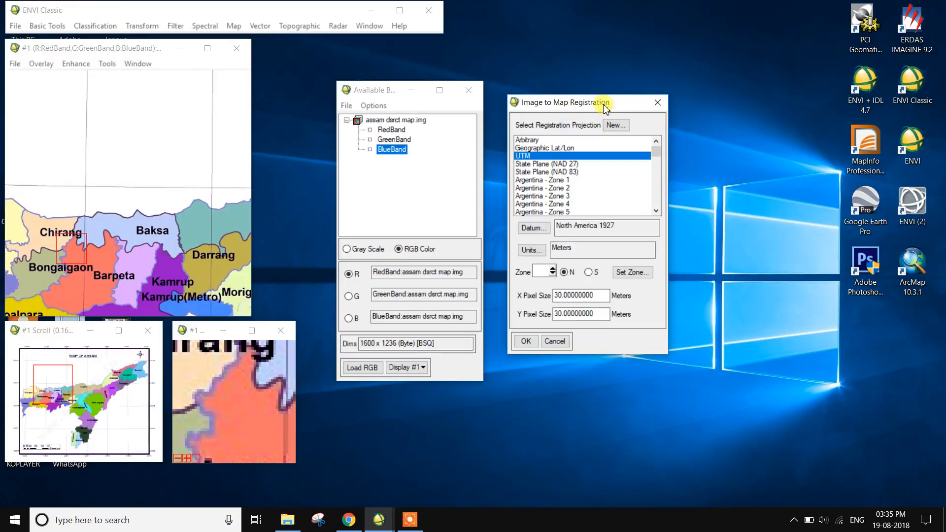
{"action": "left_click", "coordinate": [541, 148]}
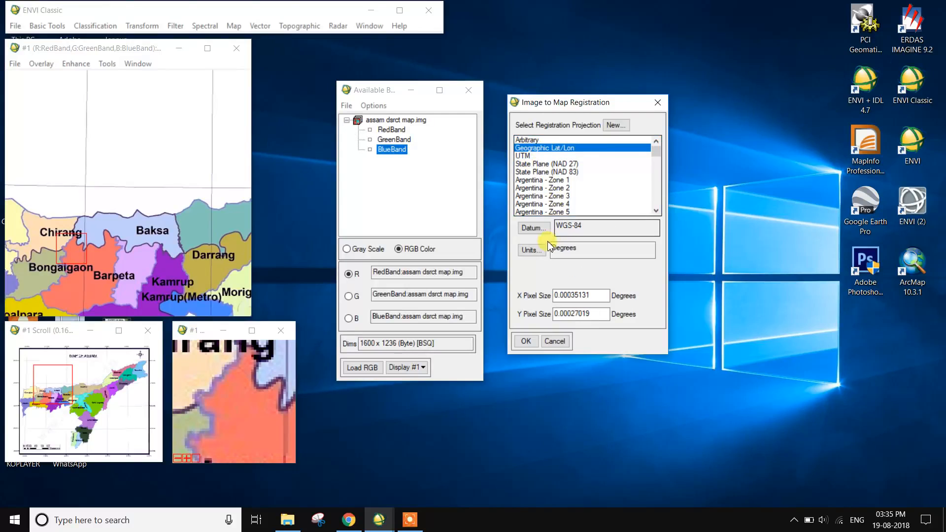
{"action": "left_click", "coordinate": [541, 228]}
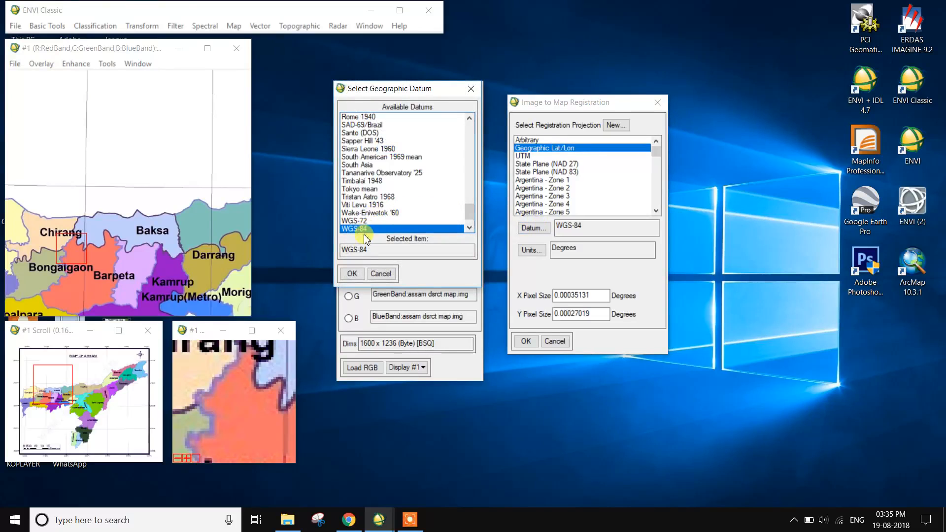
{"action": "left_click", "coordinate": [352, 274]}
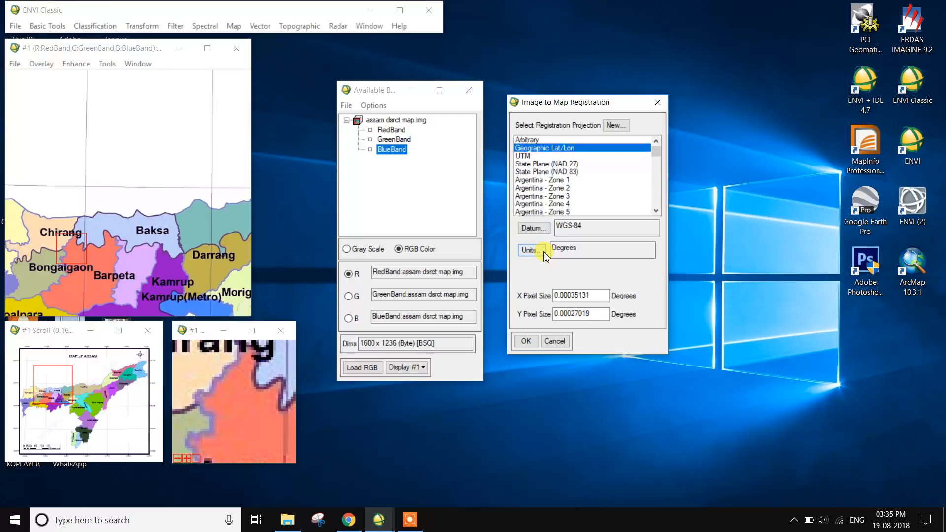
{"action": "left_click", "coordinate": [532, 250]}
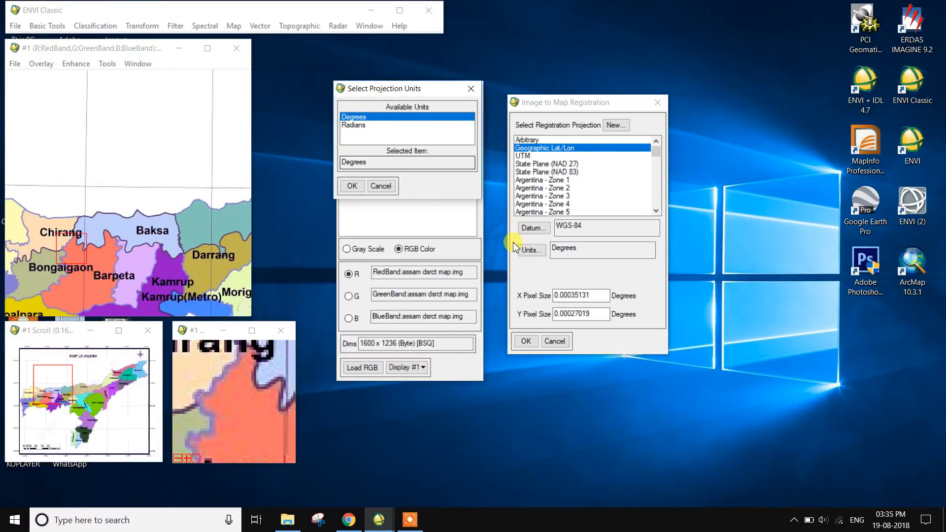
{"action": "left_click", "coordinate": [352, 186]}
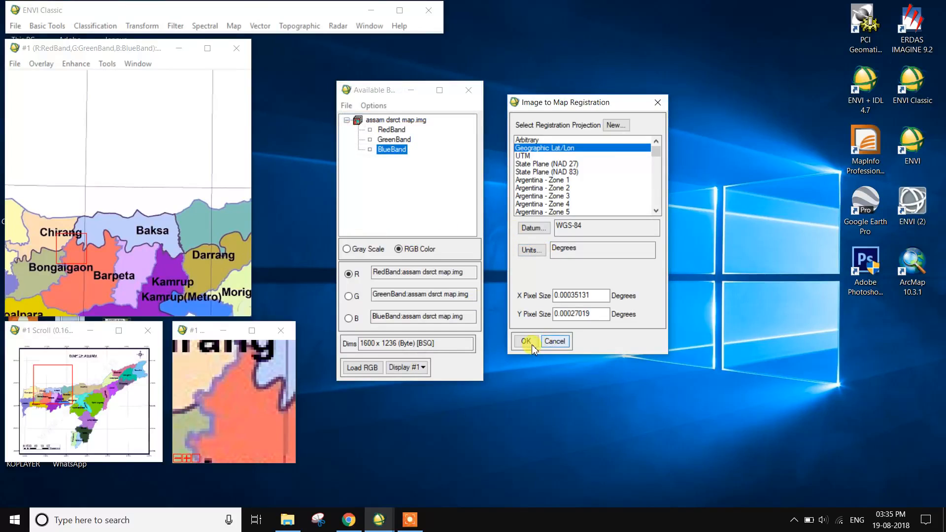
{"action": "left_click", "coordinate": [531, 345]}
Switch the control point coordinate entry to latitude/longitude in DMS and place the image point near the 28°0'0"N, 90°0'0"E grid crossing
{"action": "left_click_drag", "start_coordinate": [253, 100], "coordinate": [602, 101]}
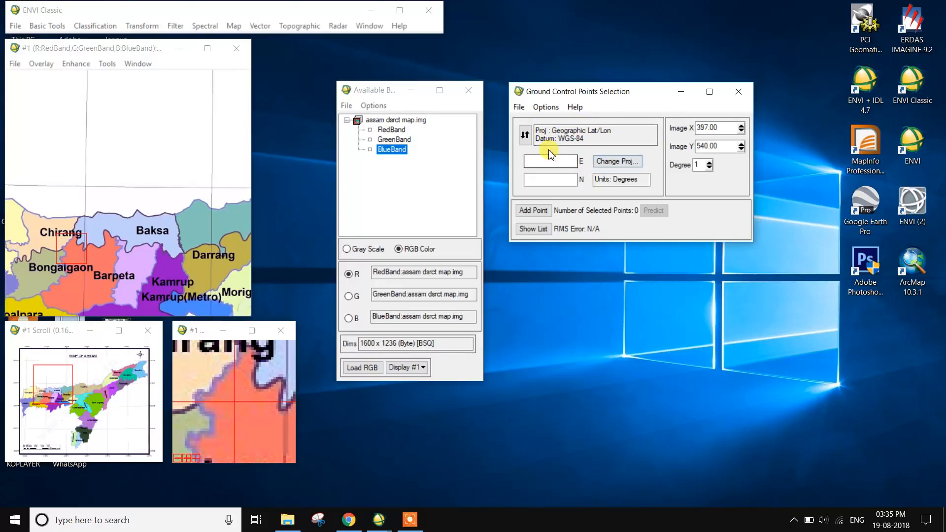
{"action": "left_click", "coordinate": [526, 136]}
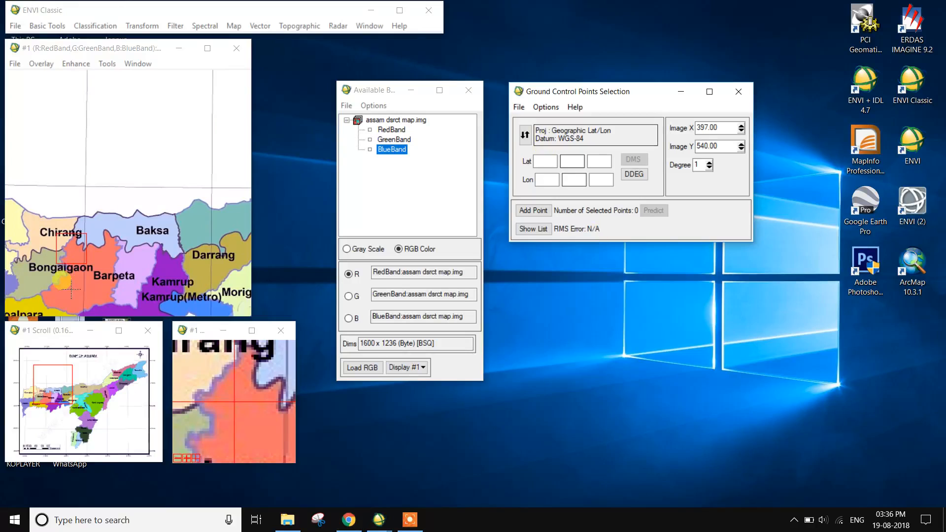
{"action": "left_click", "coordinate": [28, 364]}
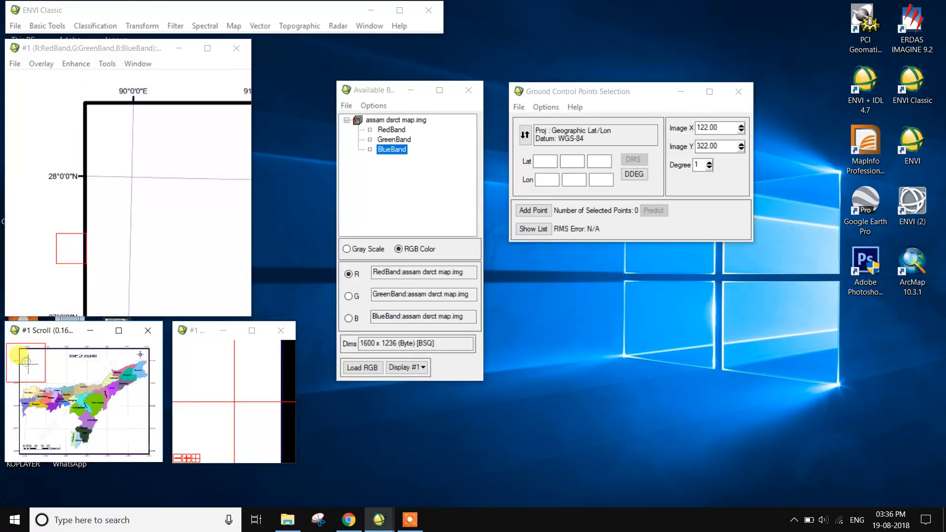
{"action": "left_click", "coordinate": [129, 176]}
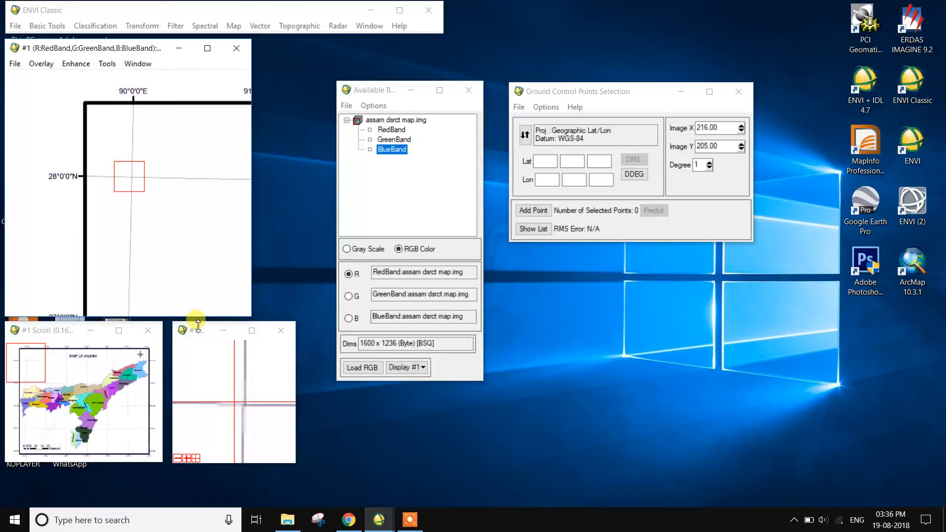
{"action": "left_click", "coordinate": [245, 405]}
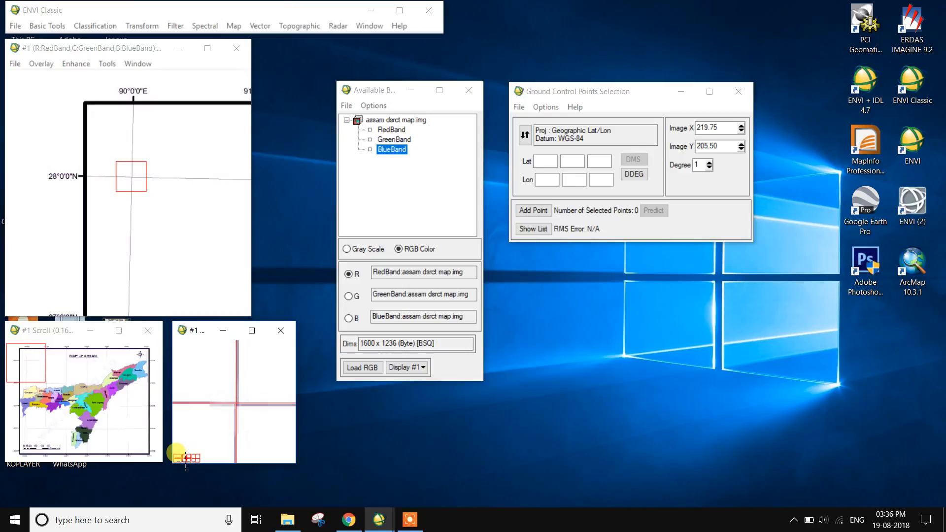
Fine-tune the image point onto the centre of the 28°0'0"N, 90°0'0"E grid crossing, at about X 220.07, Y 205.87
{"action": "left_click", "coordinate": [189, 459]}
{"action": "left_click", "coordinate": [188, 460]}
{"action": "left_click", "coordinate": [188, 459]}
{"action": "left_click", "coordinate": [188, 460]}
{"action": "left_click", "coordinate": [189, 460]}
{"action": "left_click", "coordinate": [189, 460]}
{"action": "left_click", "coordinate": [189, 460]}
{"action": "left_click", "coordinate": [189, 460]}
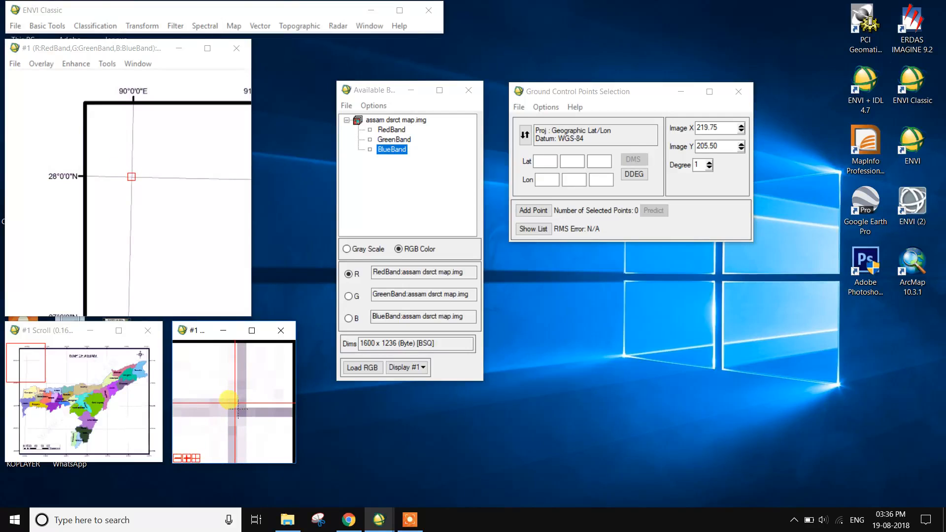
{"action": "left_click", "coordinate": [225, 402]}
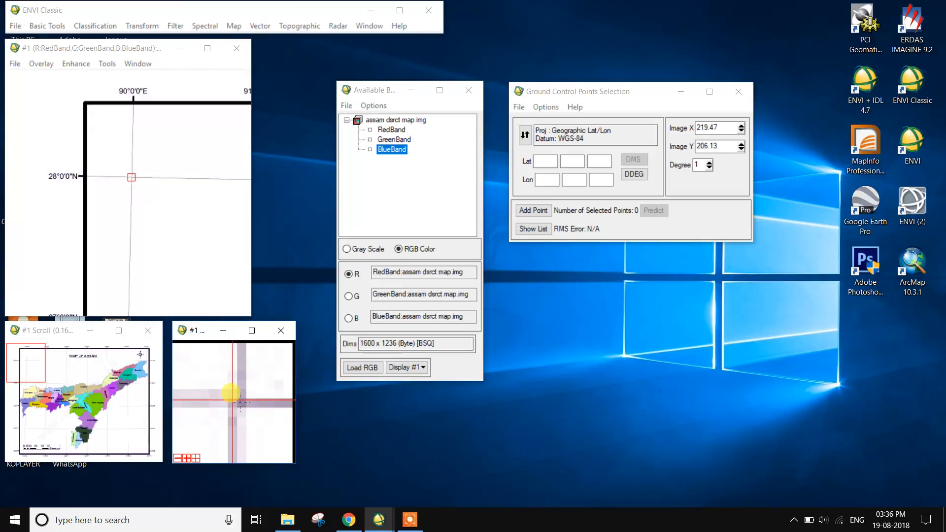
{"action": "left_click", "coordinate": [235, 410]}
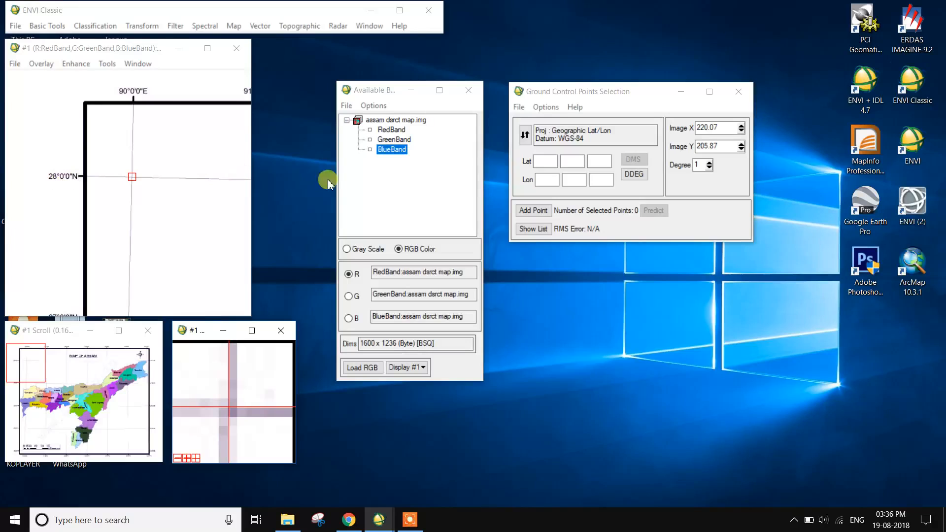
Enter latitude 28 00 00 and longitude 90 00 00 for the image point and add it as a ground control point
{"action": "left_click", "coordinate": [540, 161]}
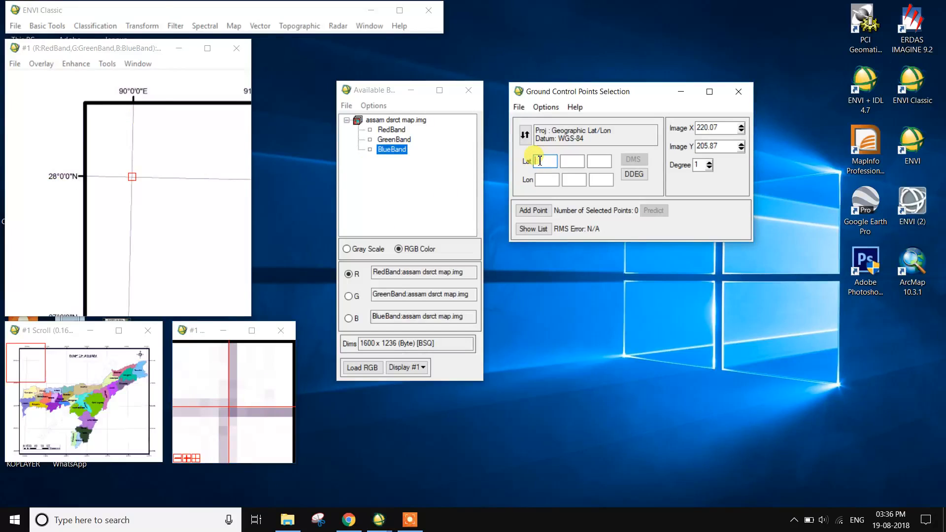
{"action": "type", "text": "28"}
{"action": "left_click", "coordinate": [578, 161]}
{"action": "type", "text": "0000"}
{"action": "left_click", "coordinate": [547, 179]}
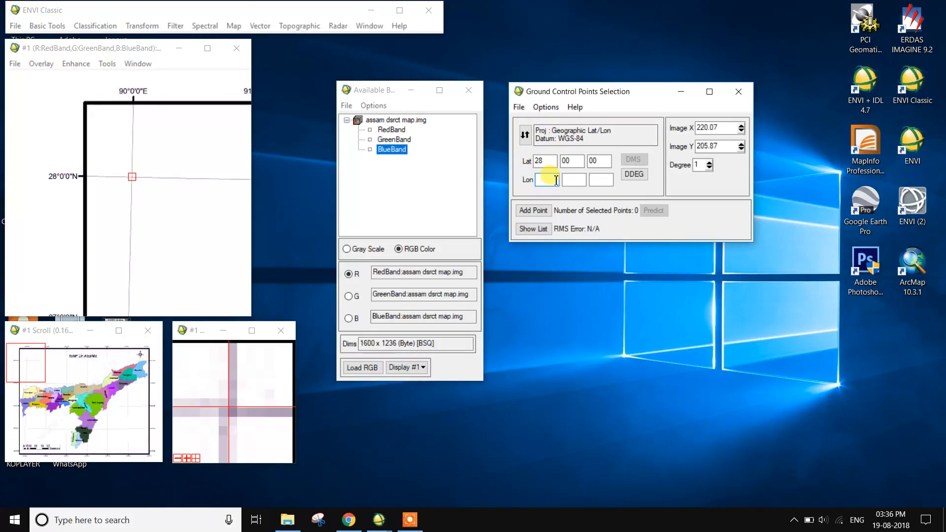
{"action": "left_click", "coordinate": [587, 180]}
{"action": "type", "text": "00"}
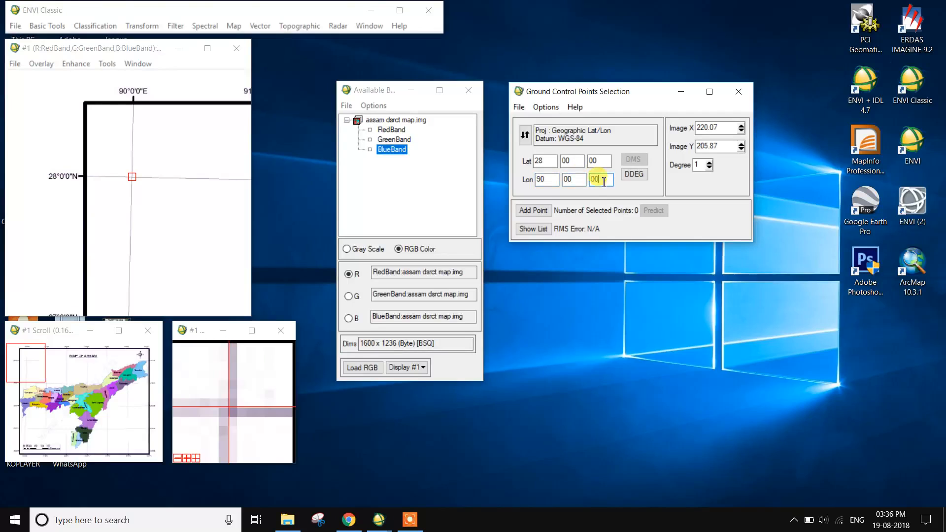
{"action": "left_click", "coordinate": [524, 214]}
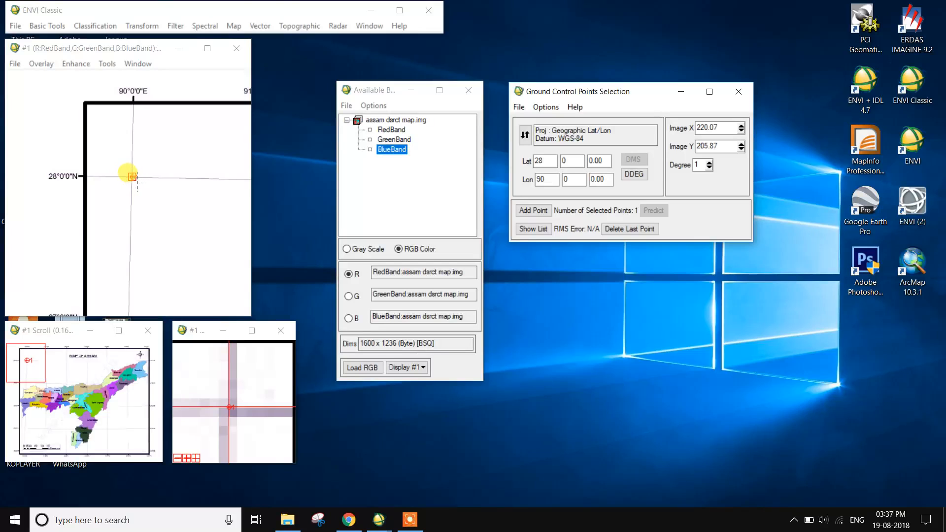
Place the image point on the 28°N, 95°E crossing at about X 1237.00, Y 210.05 and add it as a control point with longitude 95
{"action": "left_click", "coordinate": [137, 364]}
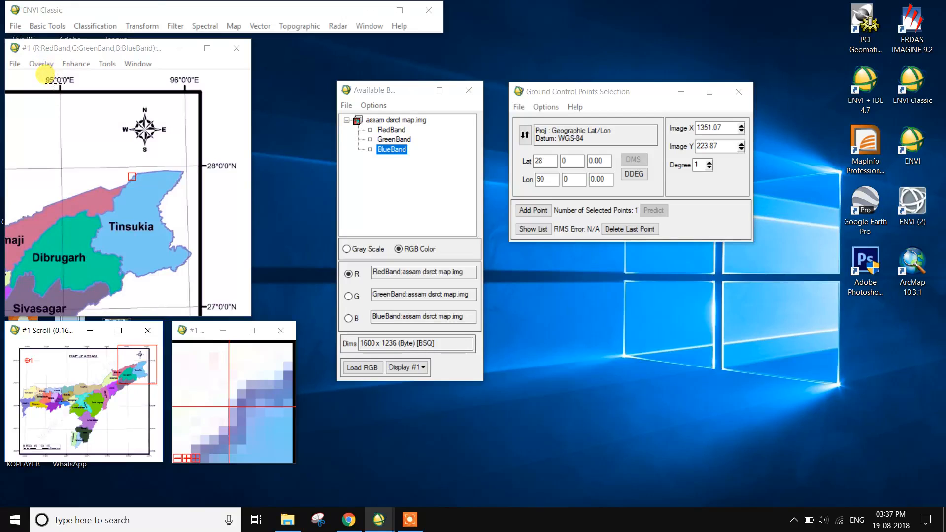
{"action": "left_click", "coordinate": [62, 169]}
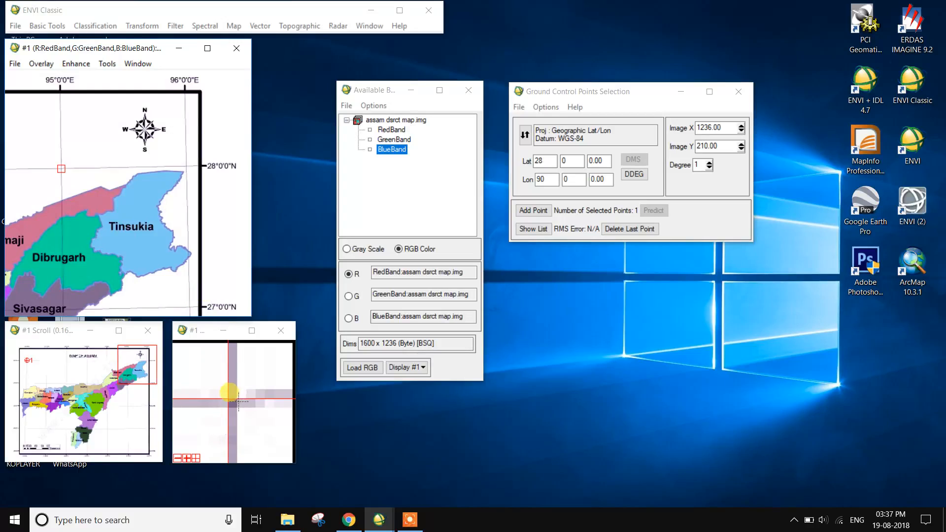
{"action": "left_click", "coordinate": [239, 401]}
{"action": "left_click", "coordinate": [189, 459]}
{"action": "left_click", "coordinate": [189, 459]}
{"action": "left_click", "coordinate": [249, 404]}
{"action": "left_click", "coordinate": [232, 403]}
{"action": "left_click", "coordinate": [233, 403]}
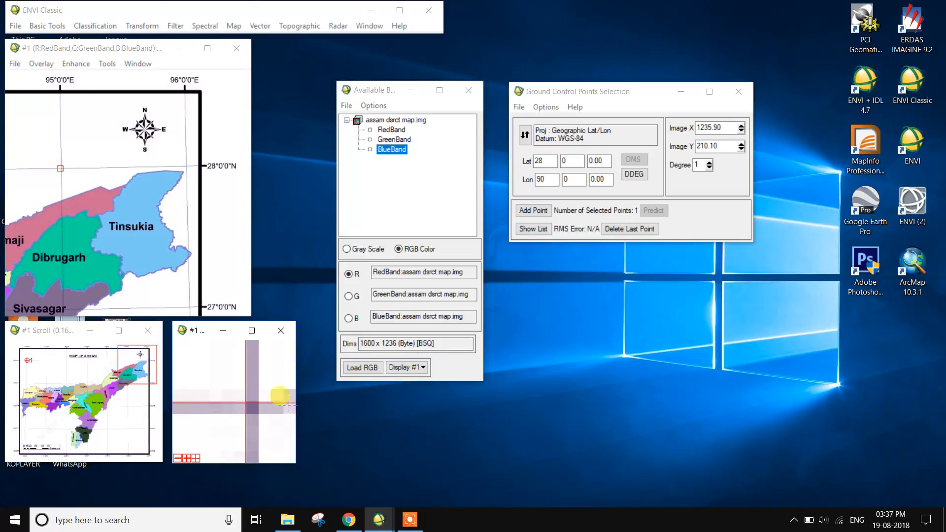
{"action": "left_click", "coordinate": [260, 404]}
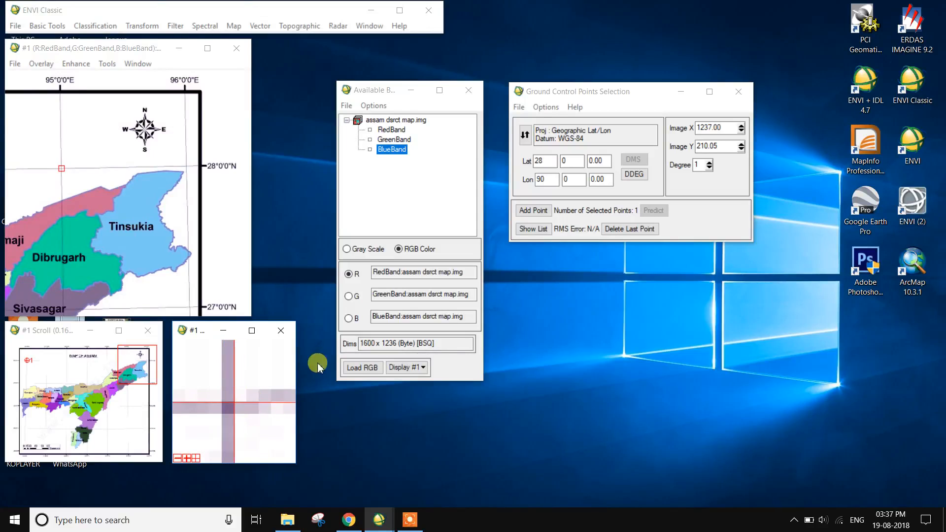
{"action": "left_click", "coordinate": [548, 163]}
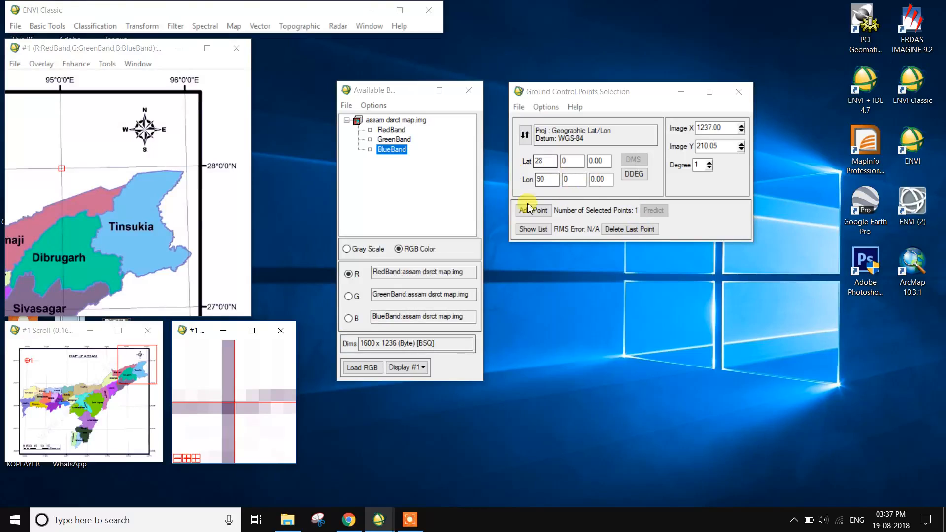
{"action": "left_click", "coordinate": [548, 180]}
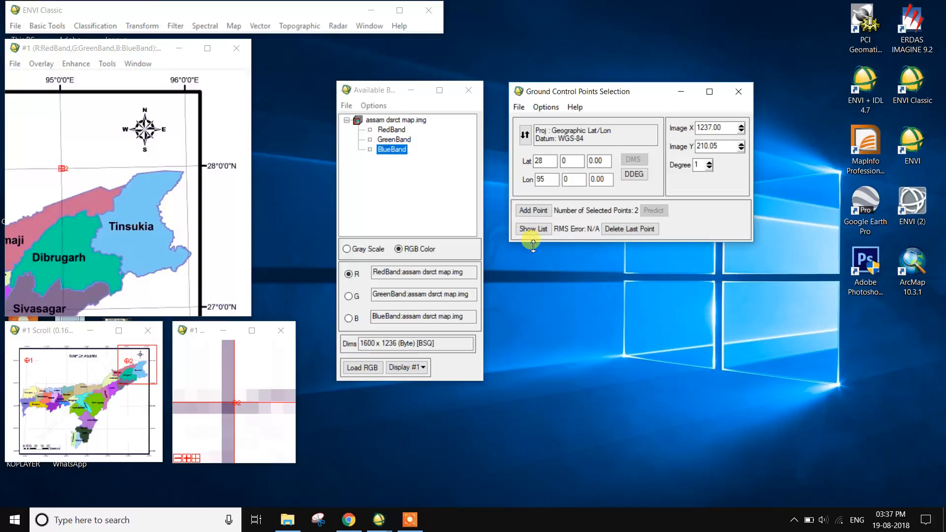
Review the map and image coordinates of the added points in the Image to Map GCP List, and close the list
{"action": "left_click", "coordinate": [537, 230]}
{"action": "left_click_drag", "start_coordinate": [254, 189], "coordinate": [635, 276]}
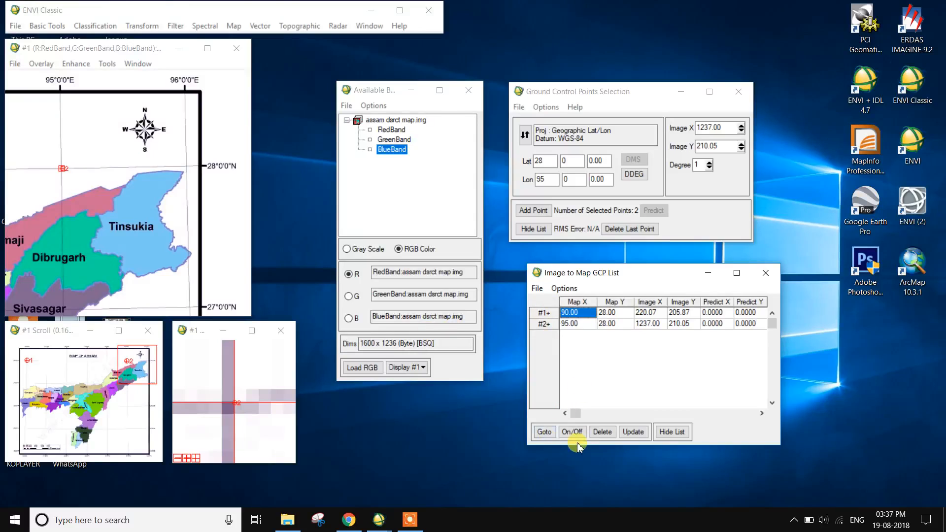
{"action": "left_click", "coordinate": [766, 272]}
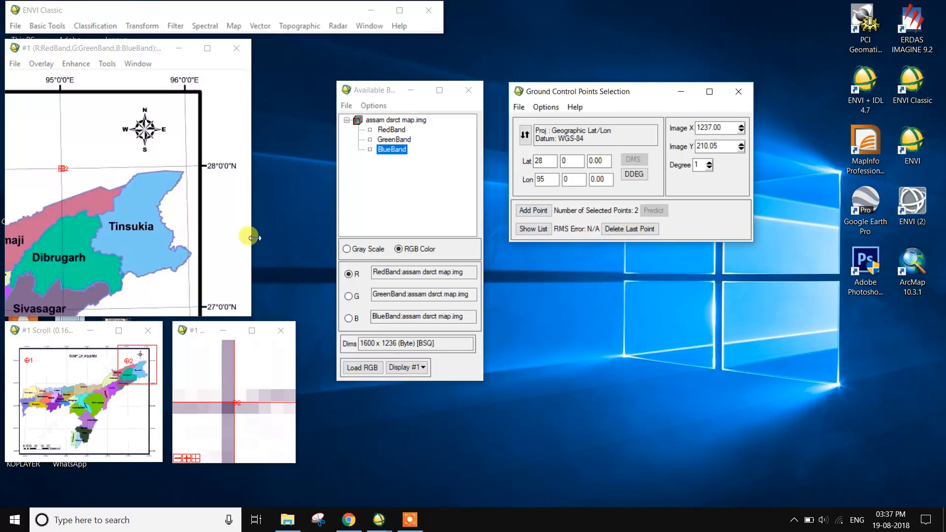
Place the image point precisely on the 25°0'0"N, 95°0'0"E grid crossing, at about X 1246.90, Y 896.95
{"action": "left_click", "coordinate": [132, 441]}
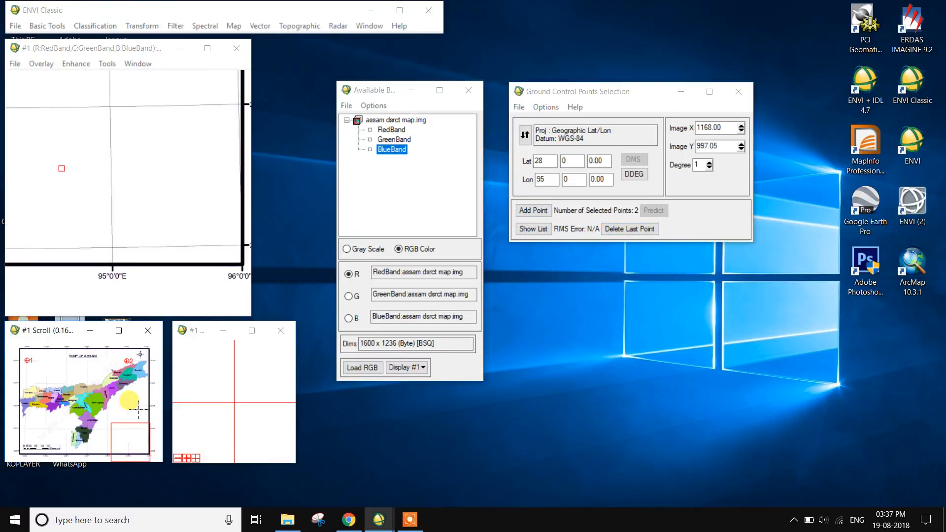
{"action": "left_click", "coordinate": [109, 105]}
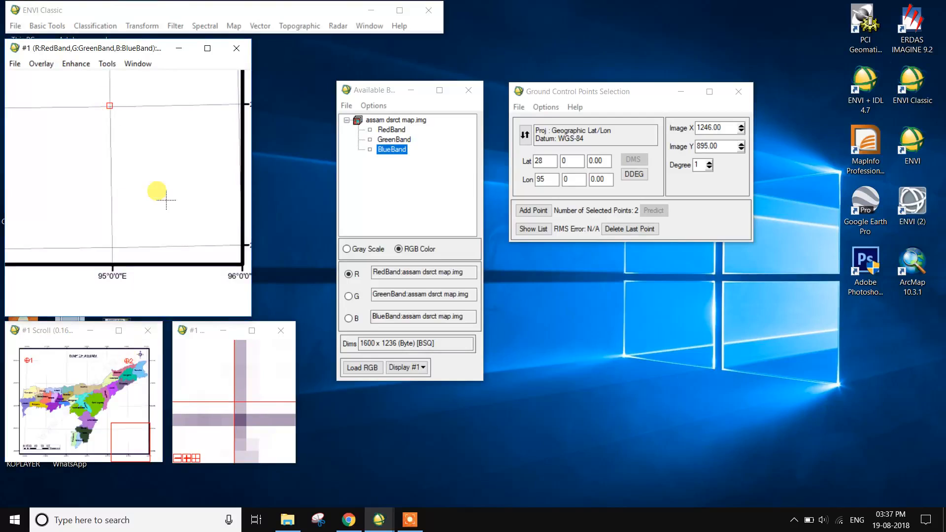
{"action": "left_click", "coordinate": [143, 432]}
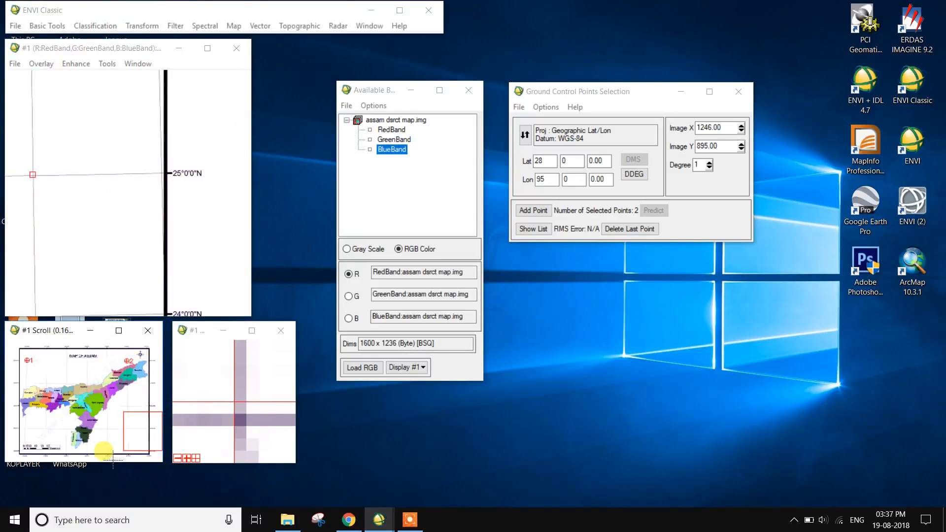
{"action": "left_click", "coordinate": [103, 451]}
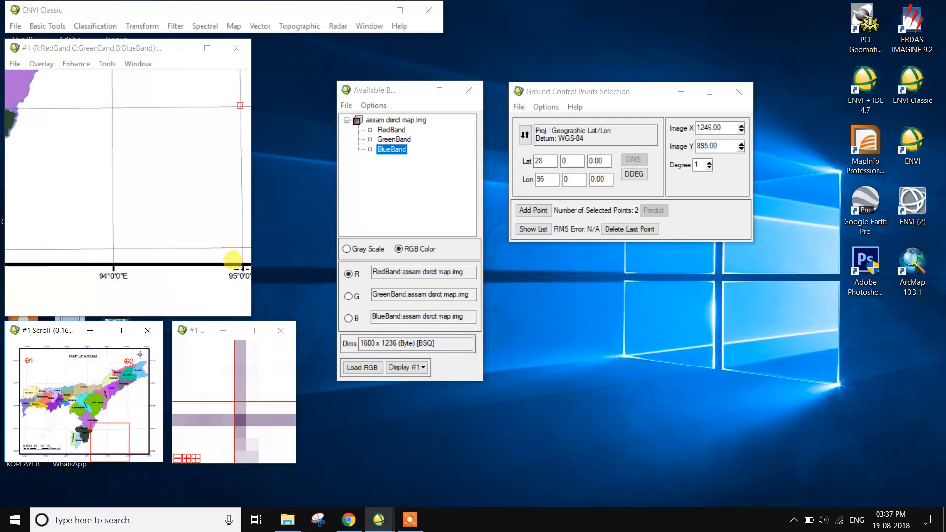
{"action": "left_click", "coordinate": [242, 267]}
{"action": "left_click", "coordinate": [122, 438]}
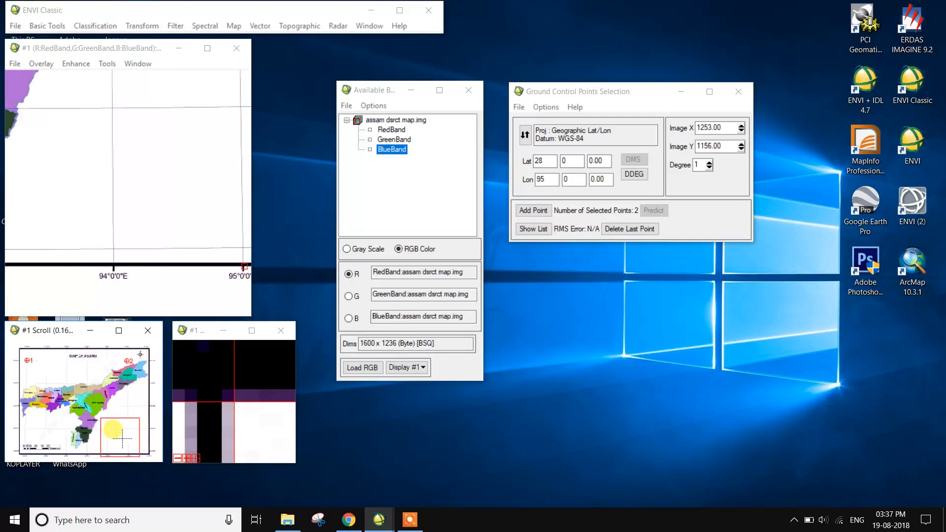
{"action": "left_click", "coordinate": [175, 136]}
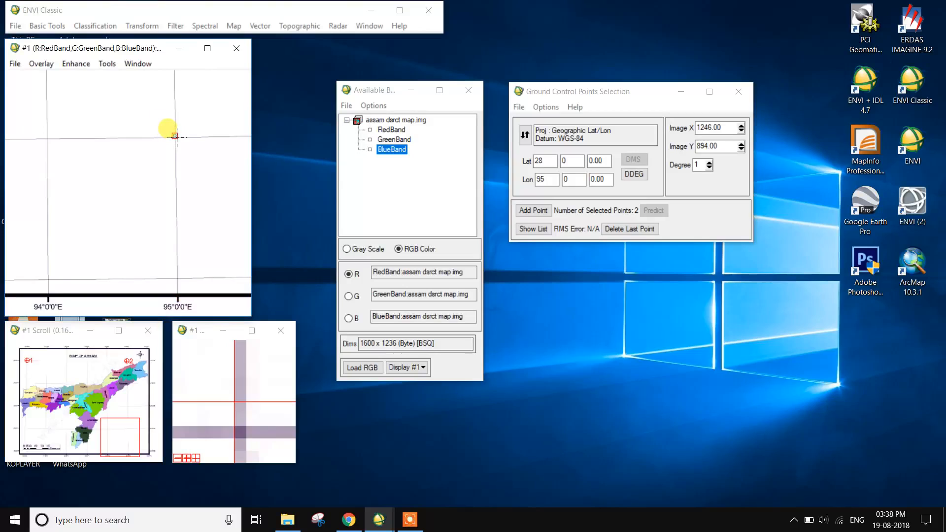
{"action": "left_click", "coordinate": [137, 438]}
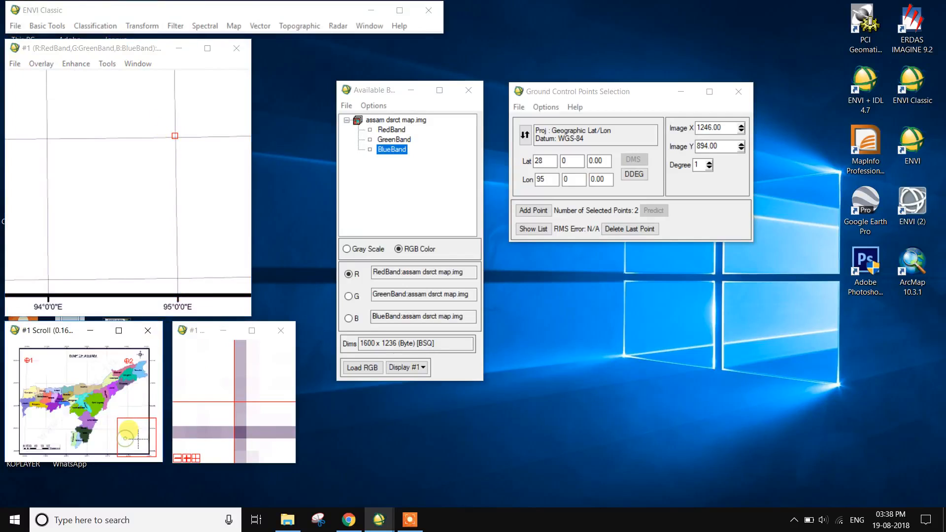
{"action": "left_click", "coordinate": [74, 131]}
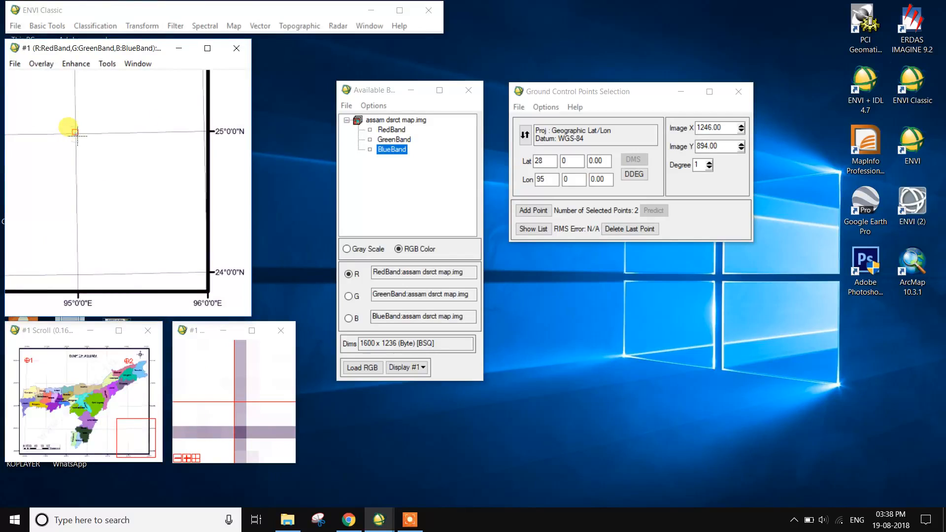
{"action": "left_click", "coordinate": [245, 434]}
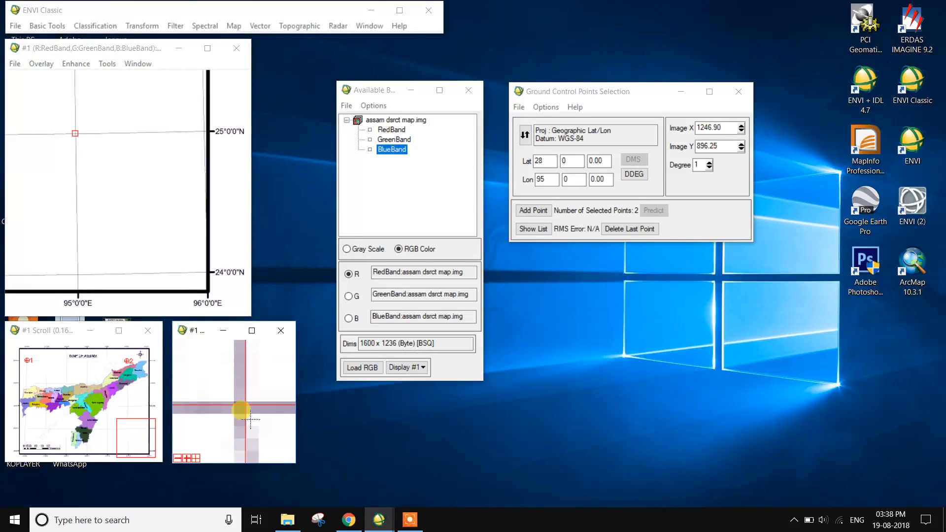
{"action": "left_click", "coordinate": [234, 402]}
{"action": "left_click", "coordinate": [235, 403]}
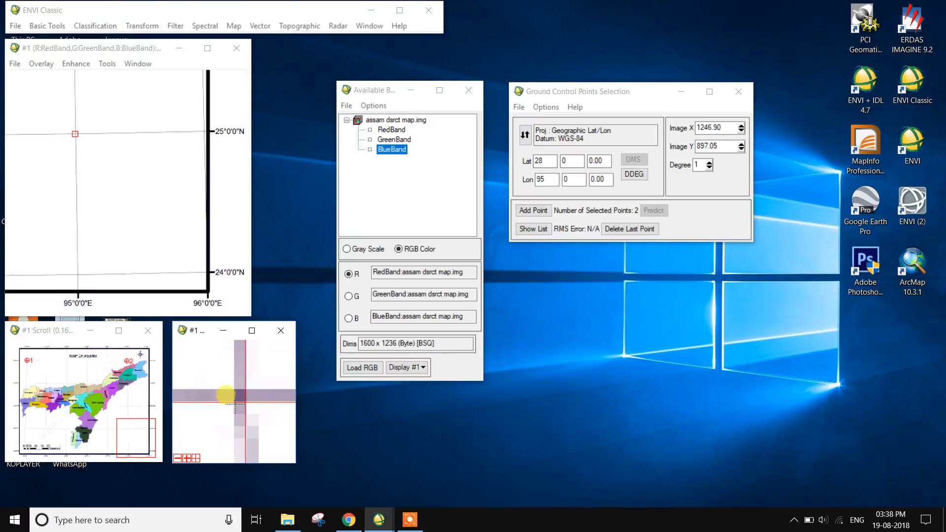
{"action": "left_click", "coordinate": [241, 404]}
Set the latitude degrees to 25 and add the 25°N, 95°E crossing as a ground control point
{"action": "left_click", "coordinate": [539, 156]}
{"action": "type", "text": "28"}
{"action": "left_click", "coordinate": [555, 163]}
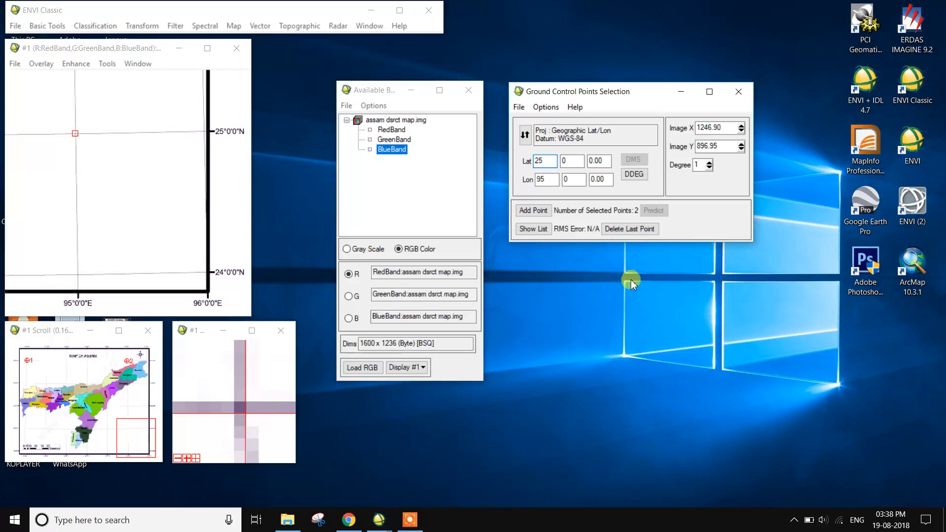
{"action": "left_click", "coordinate": [534, 210]}
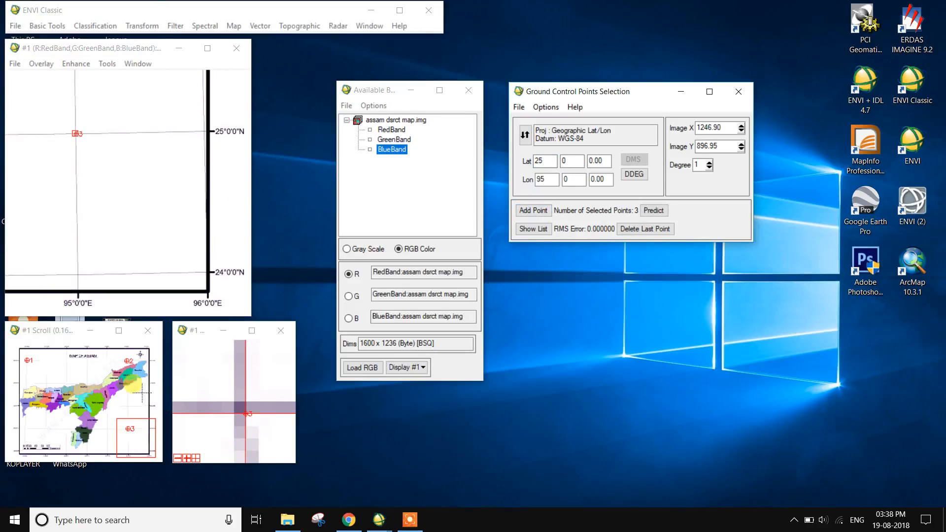
Place the image point on the 25°N, 90°E crossing at about X 204.90, Y 891.95 and add it as a control point with longitude 90
{"action": "left_click_drag", "start_coordinate": [126, 433], "coordinate": [41, 439]}
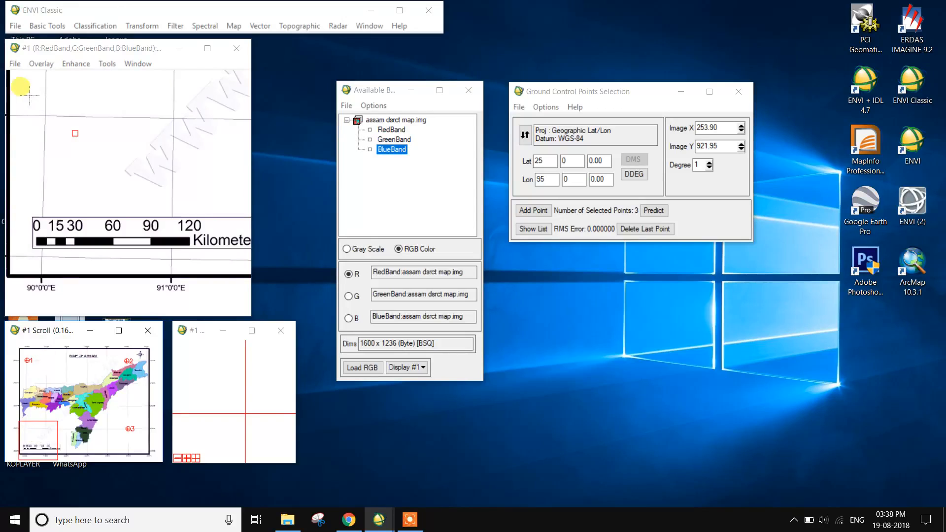
{"action": "left_click_drag", "start_coordinate": [62, 438], "coordinate": [56, 431]}
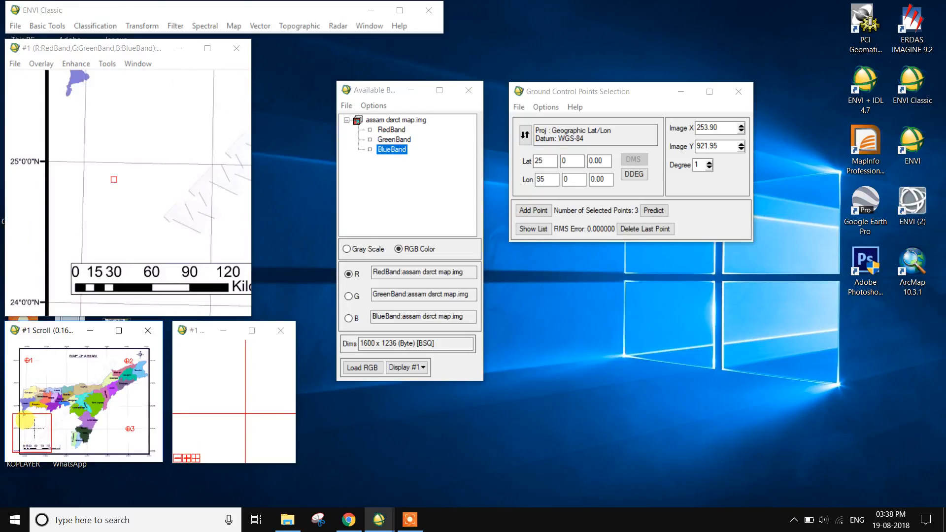
{"action": "left_click", "coordinate": [83, 163]}
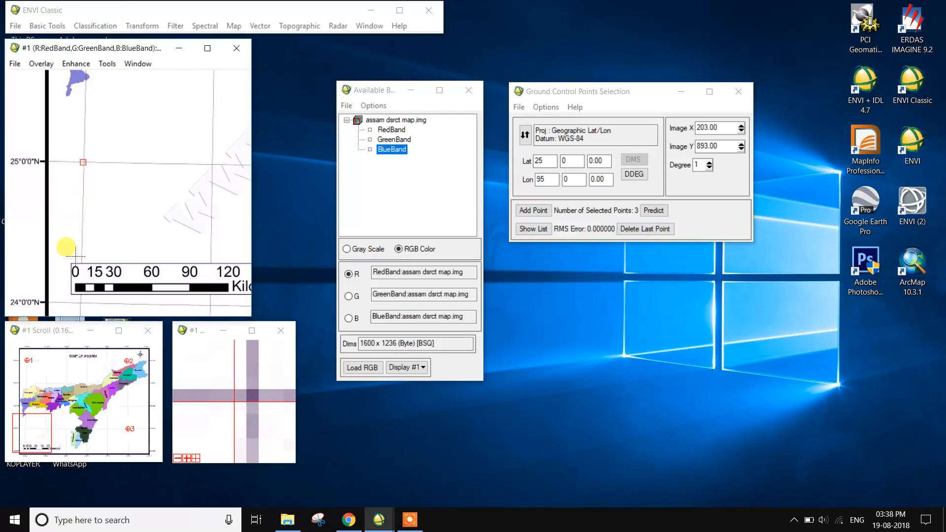
{"action": "left_click_drag", "start_coordinate": [33, 434], "coordinate": [27, 435]}
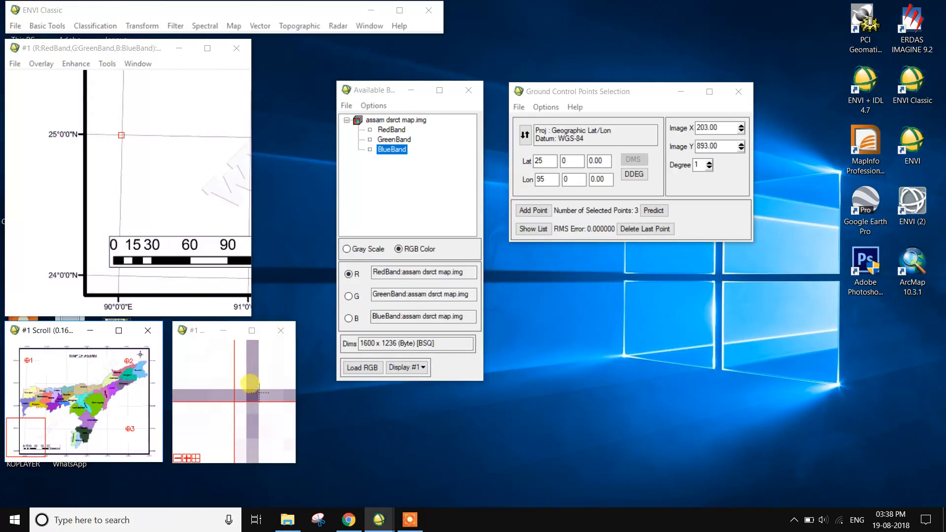
{"action": "left_click", "coordinate": [261, 389]}
{"action": "left_click", "coordinate": [232, 414]}
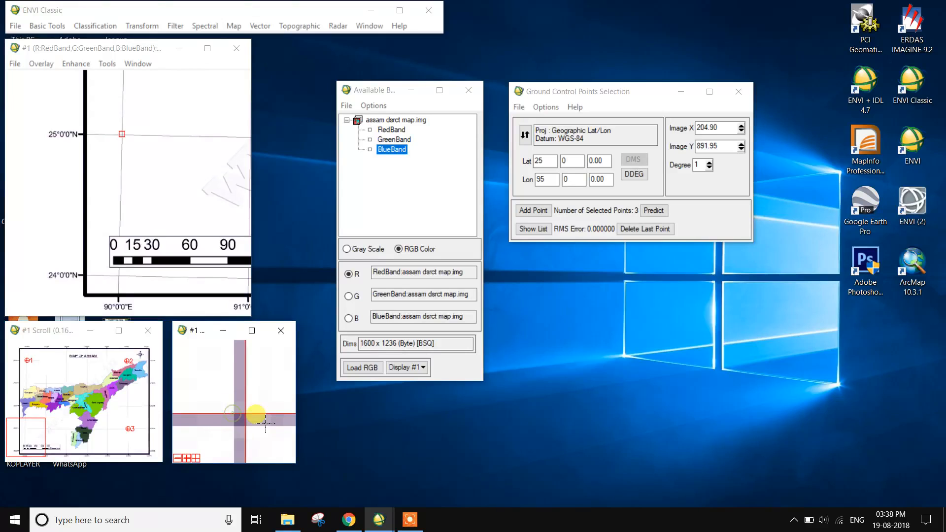
{"action": "left_click", "coordinate": [555, 180]}
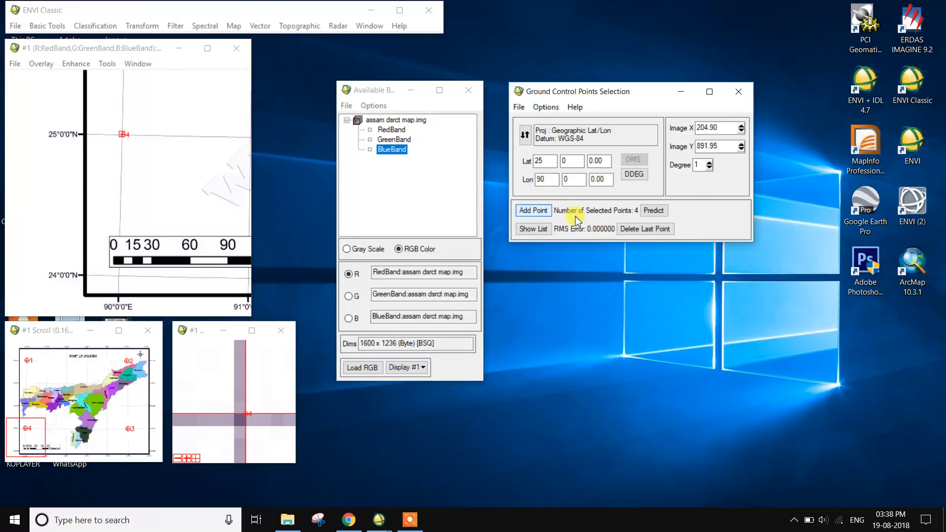
Start saving the GCPs with lat/lon and choose the output folder D:\REMOTE SENSING AND GIS\RS &GIS\PD\REGISTRATION
{"action": "mouse_move", "coordinate": [41, 422]}
{"action": "left_mouse_down"}
{"action": "mouse_move", "coordinate": [33, 373]}
{"action": "mouse_move", "coordinate": [128, 370]}
{"action": "mouse_move", "coordinate": [128, 425]}
{"action": "mouse_move", "coordinate": [39, 440]}
{"action": "left_mouse_up"}
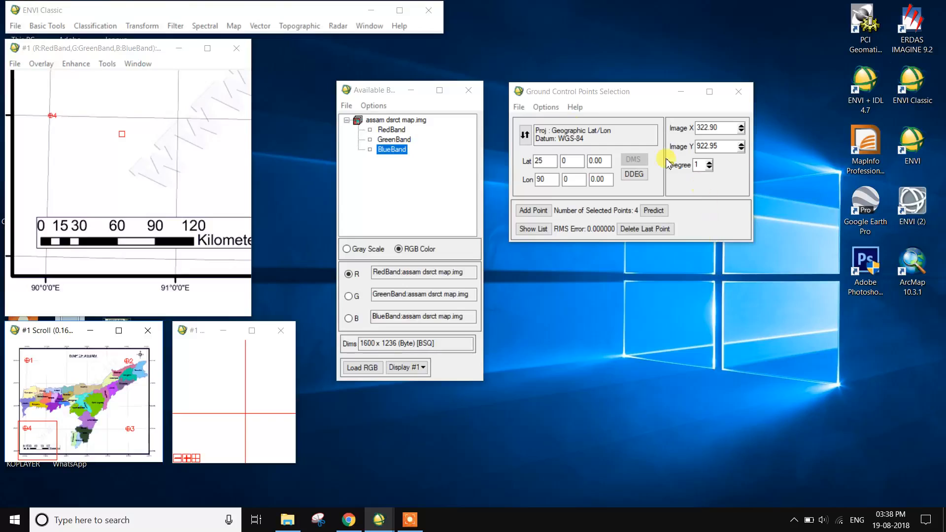
{"action": "left_click", "coordinate": [519, 107]}
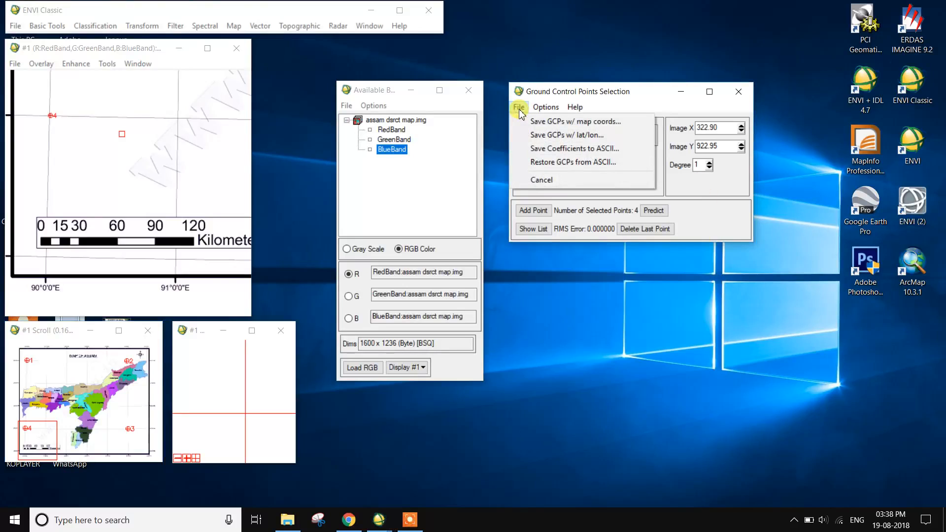
{"action": "left_click", "coordinate": [525, 134]}
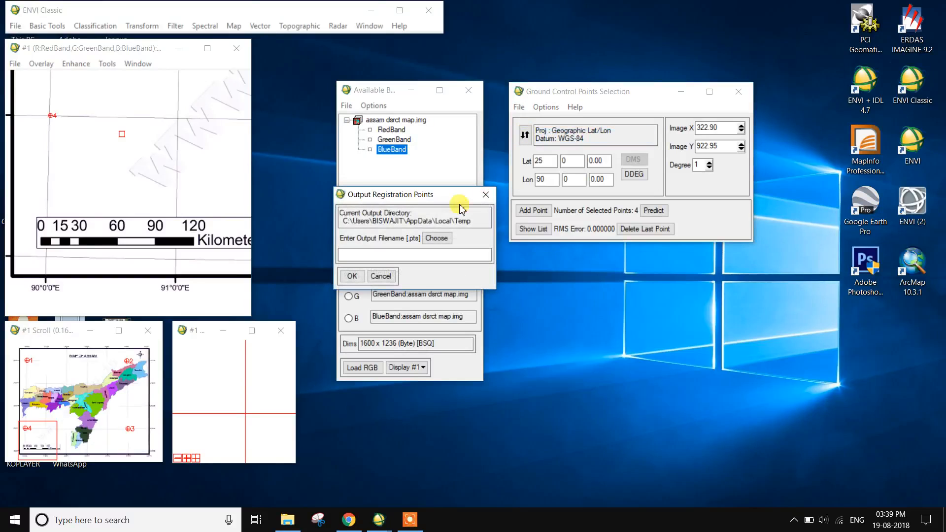
{"action": "left_click", "coordinate": [436, 242]}
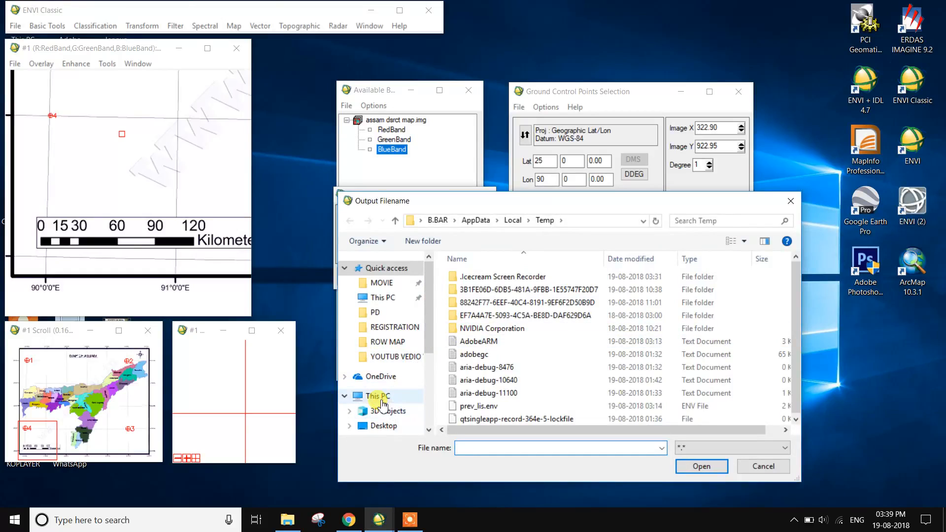
{"action": "left_click", "coordinate": [377, 396]}
{"action": "scroll", "coordinate": [598, 403], "scroll_direction": "down", "scroll_amount": 2}
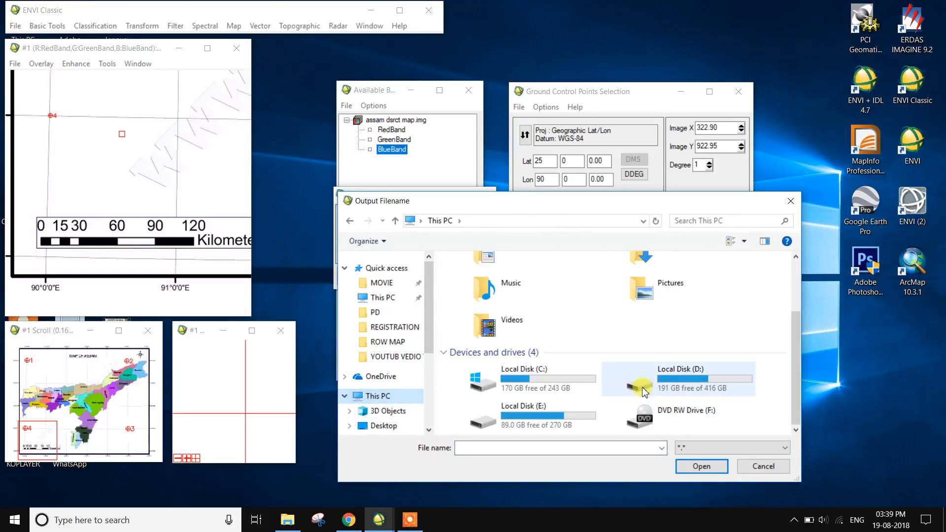
{"action": "double_click", "coordinate": [649, 384]}
{"action": "scroll", "coordinate": [560, 379], "scroll_direction": "down", "scroll_amount": 1}
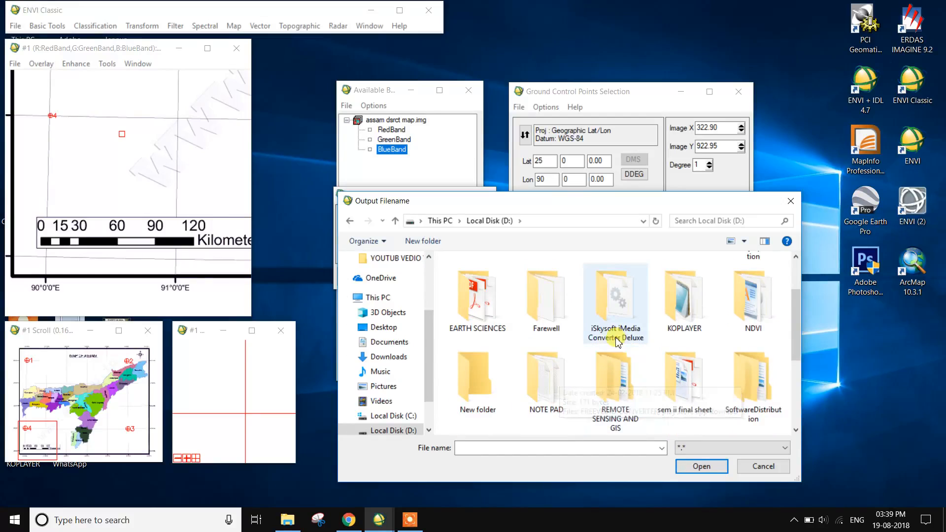
{"action": "double_click", "coordinate": [605, 391]}
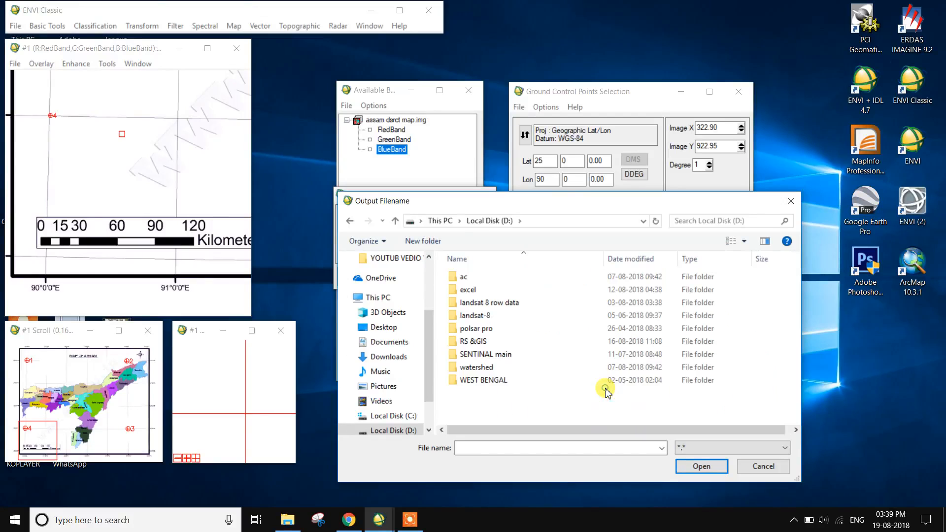
{"action": "double_click", "coordinate": [467, 341]}
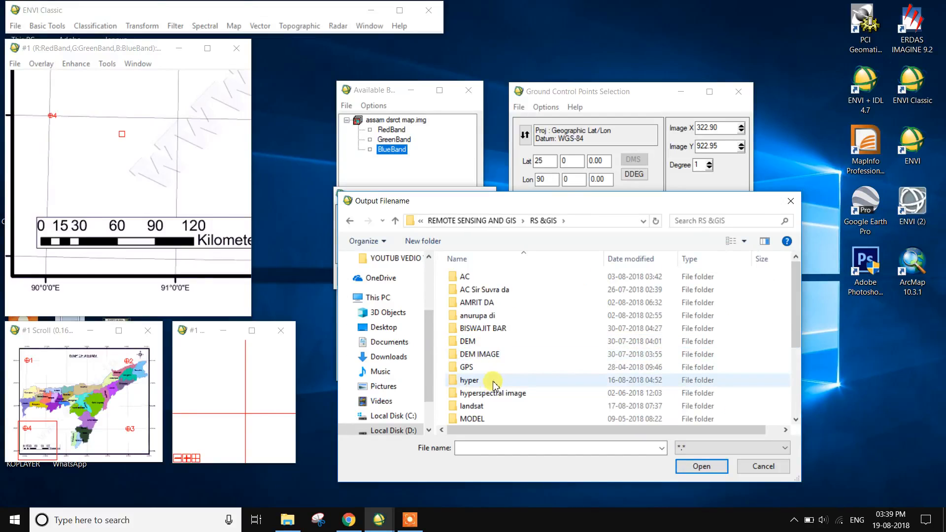
{"action": "scroll", "coordinate": [476, 410], "scroll_direction": "down", "scroll_amount": 1}
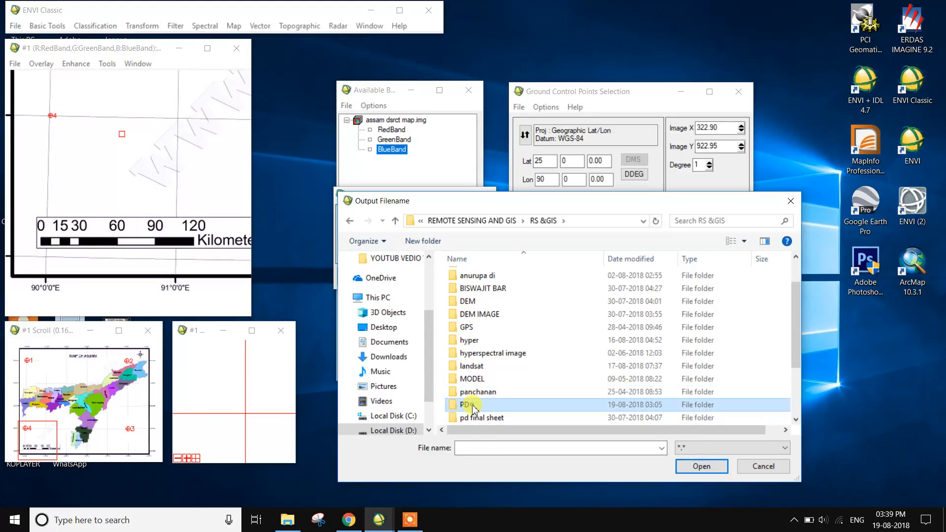
{"action": "double_click", "coordinate": [466, 404]}
{"action": "left_click", "coordinate": [501, 303]}
{"action": "double_click", "coordinate": [500, 303]}
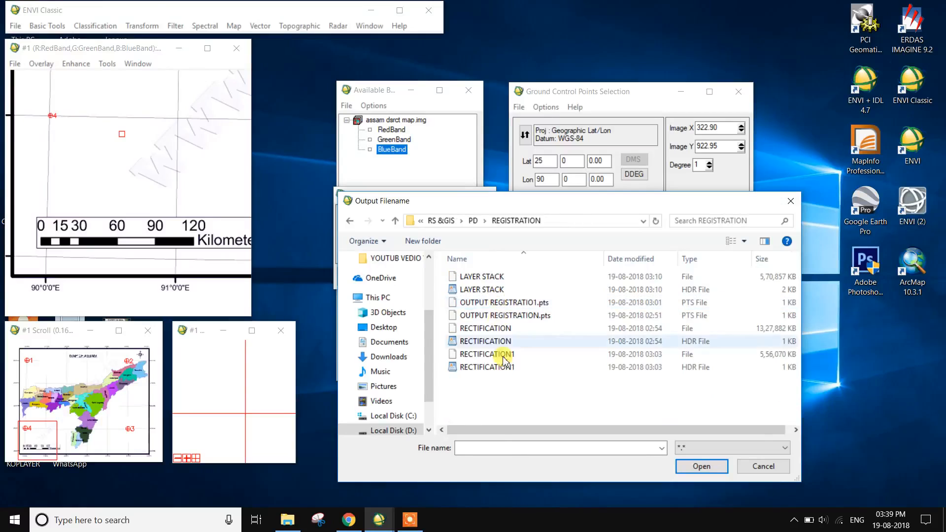
Name the output registration points file OUTPUT REGISTRATIO2, based on the existing OUTPUT REGISTRATIO1.pts, and save the points
{"action": "left_click", "coordinate": [518, 302]}
{"action": "double_click", "coordinate": [560, 449]}
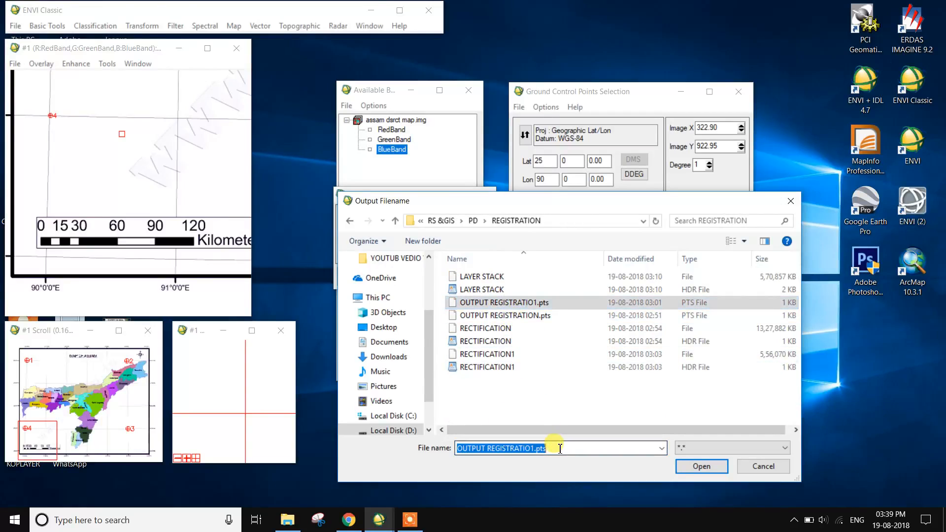
{"action": "left_click", "coordinate": [560, 449]}
{"action": "key", "text": "BackSpace"}
{"action": "key", "text": "BackSpace"}
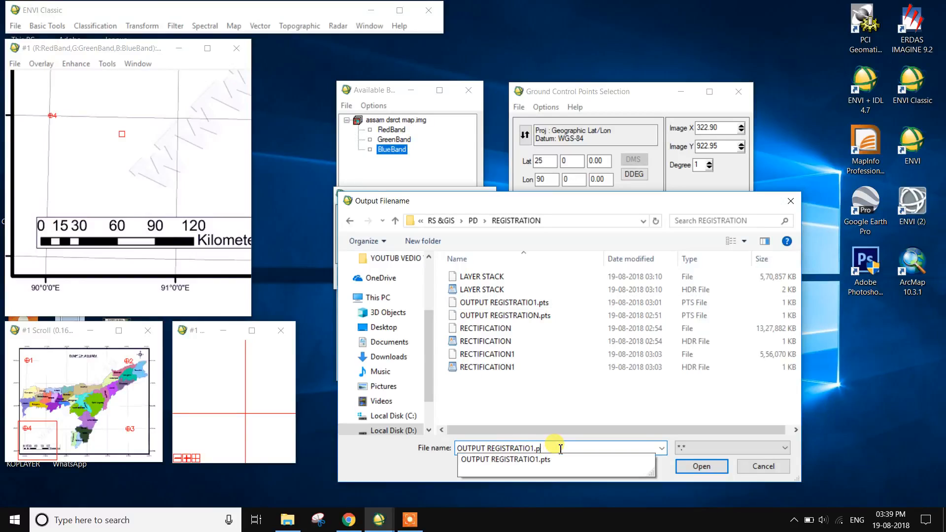
{"action": "key", "text": "BackSpace"}
{"action": "type", "text": "2"}
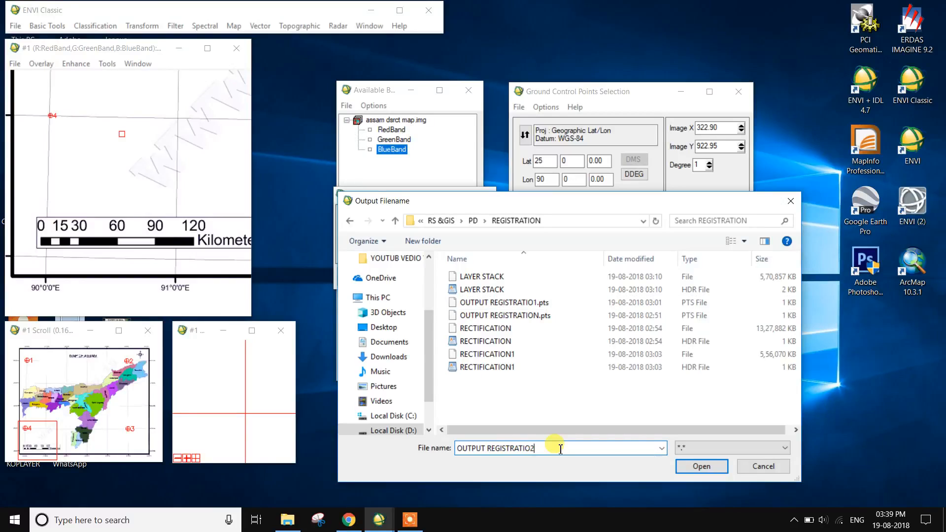
{"action": "left_click", "coordinate": [701, 467]}
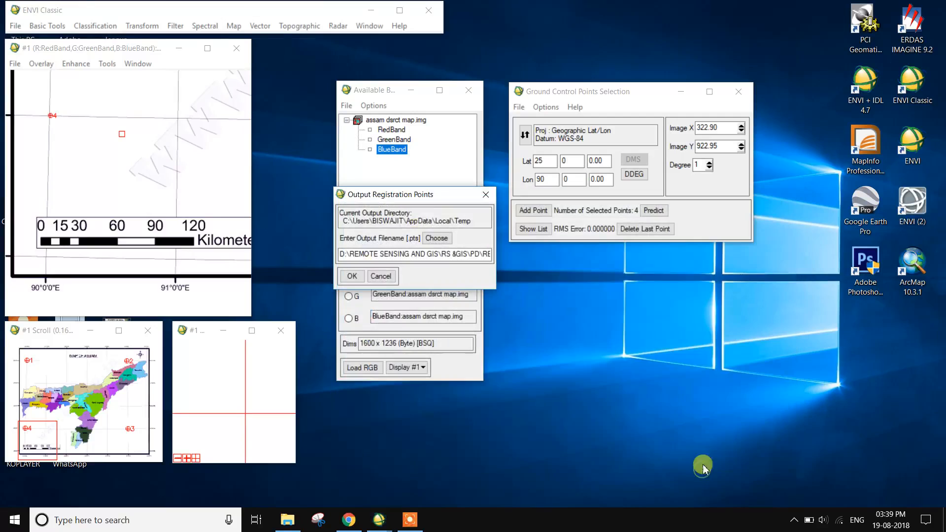
{"action": "left_click", "coordinate": [352, 276]}
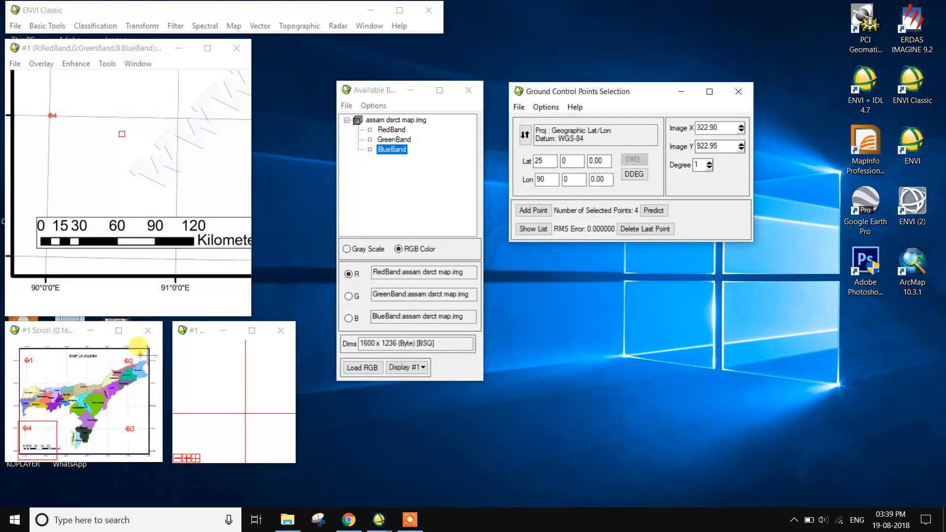
{"action": "left_click", "coordinate": [88, 384]}
{"action": "left_click", "coordinate": [107, 400]}
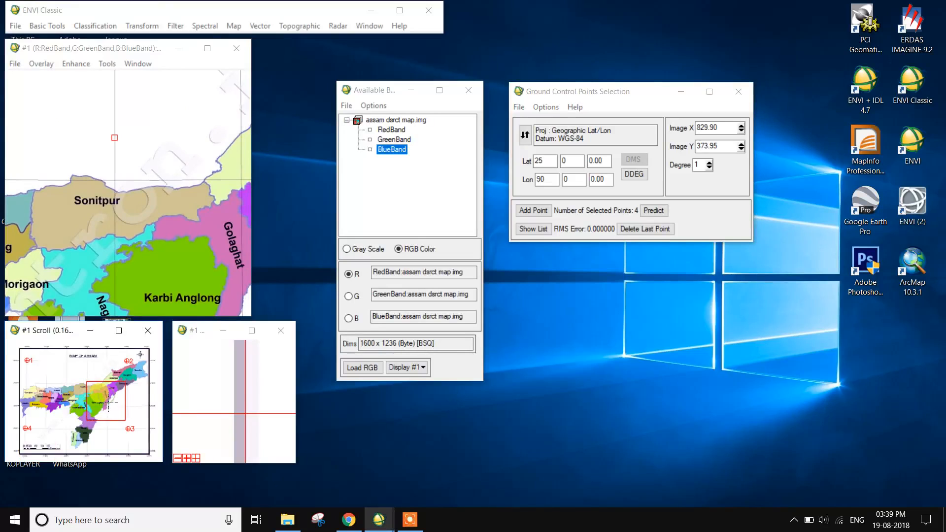
{"action": "left_click", "coordinate": [92, 393]}
{"action": "left_click", "coordinate": [88, 391]}
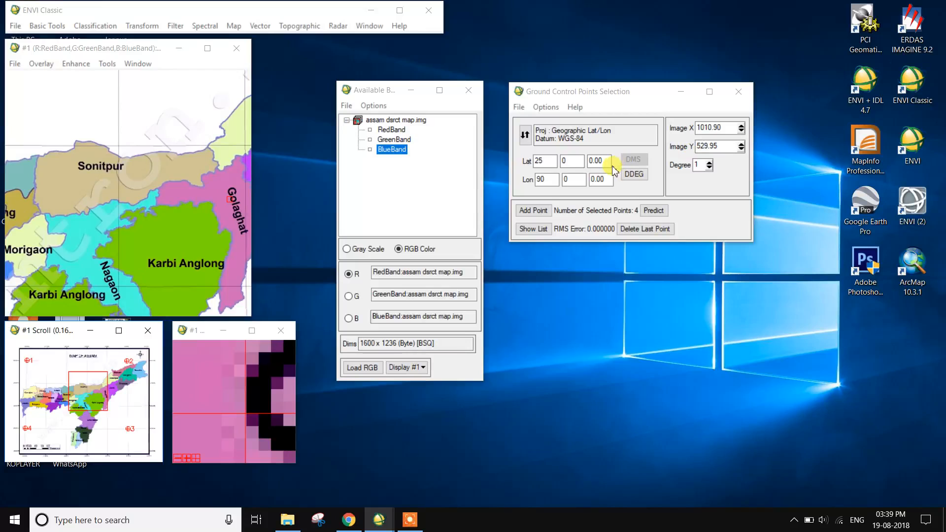
Start a file warp from the ground control points with assam dsrct map.img as input, using the full scene and all three bands
{"action": "left_click", "coordinate": [545, 108]}
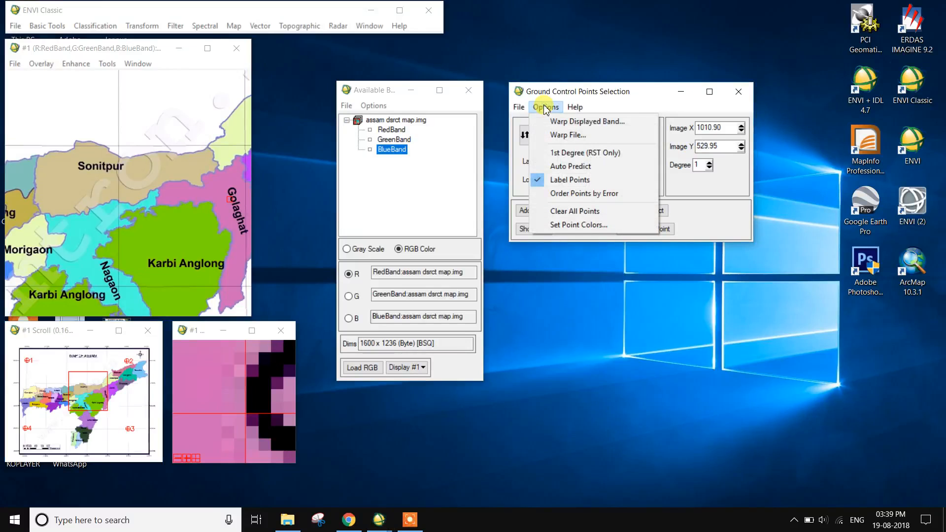
{"action": "left_click", "coordinate": [559, 139]}
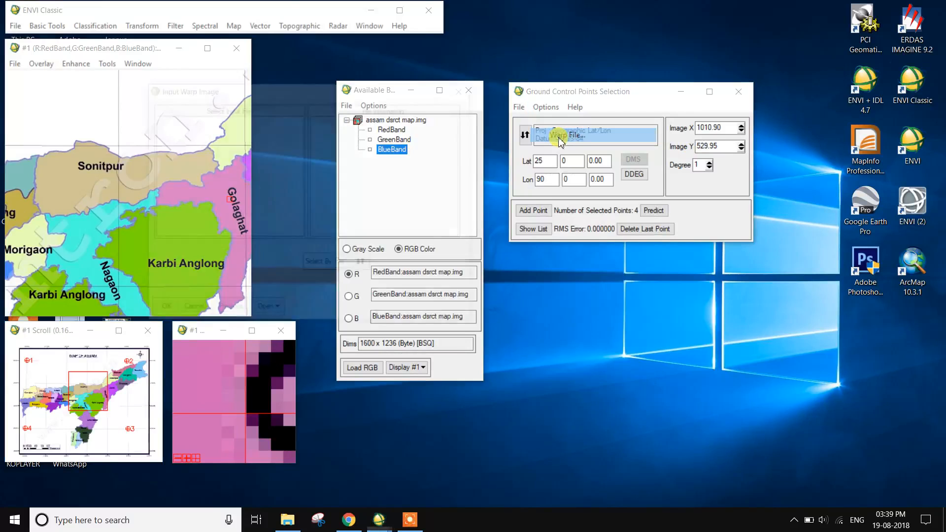
{"action": "left_click_drag", "start_coordinate": [243, 101], "coordinate": [606, 255]}
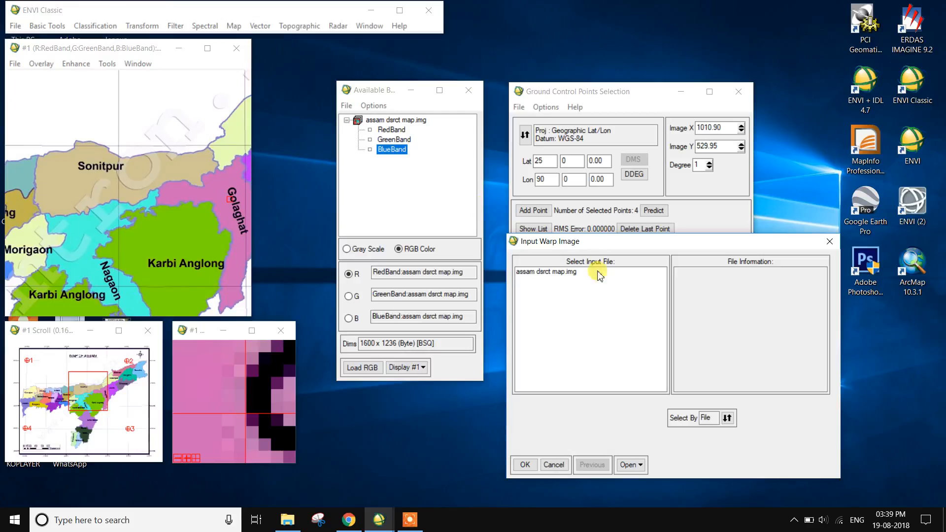
{"action": "left_click", "coordinate": [566, 273]}
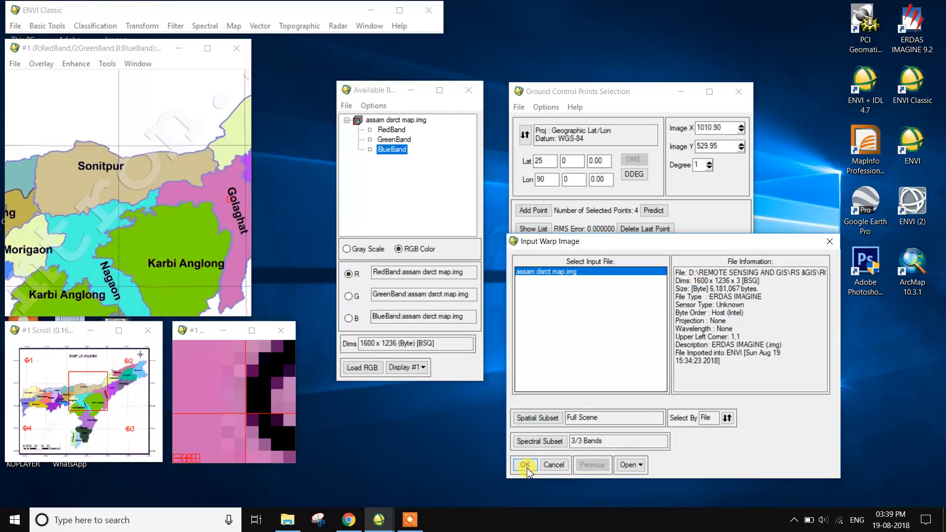
{"action": "left_click", "coordinate": [537, 442]}
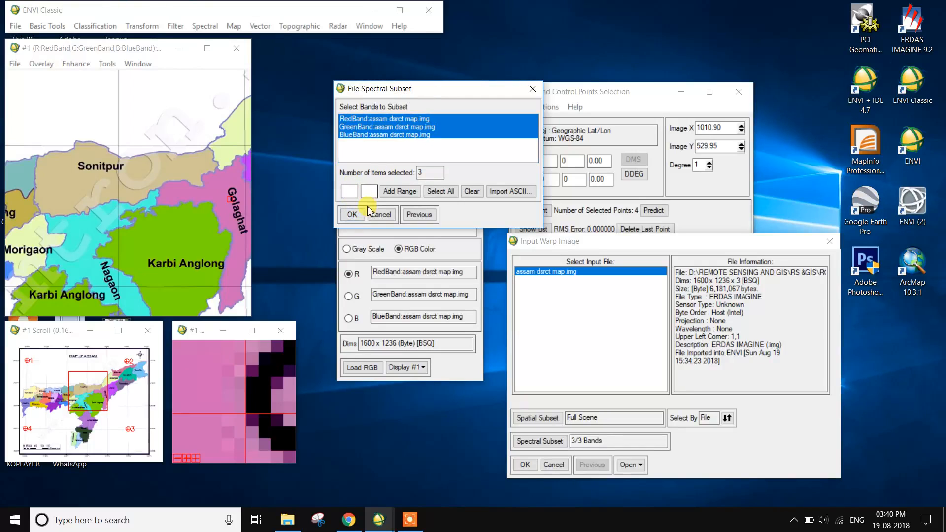
{"action": "left_click", "coordinate": [353, 215]}
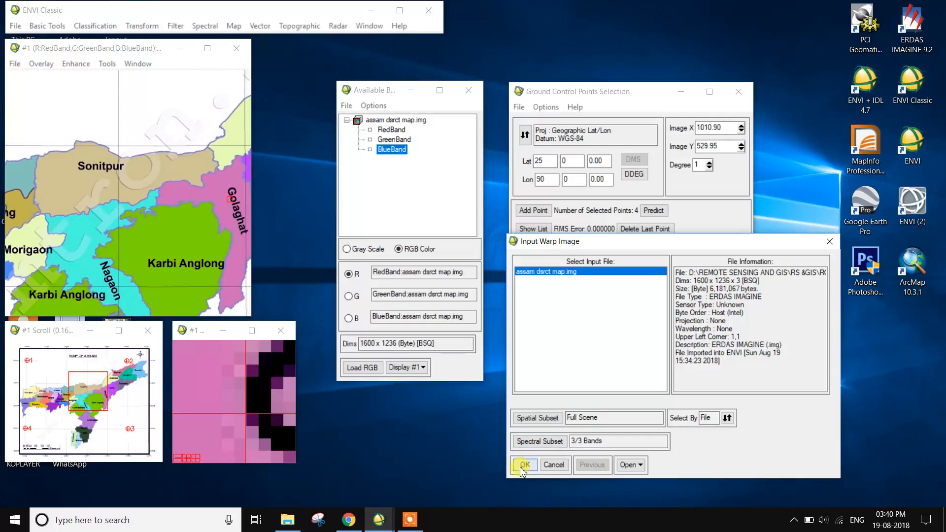
{"action": "left_click", "coordinate": [524, 465]}
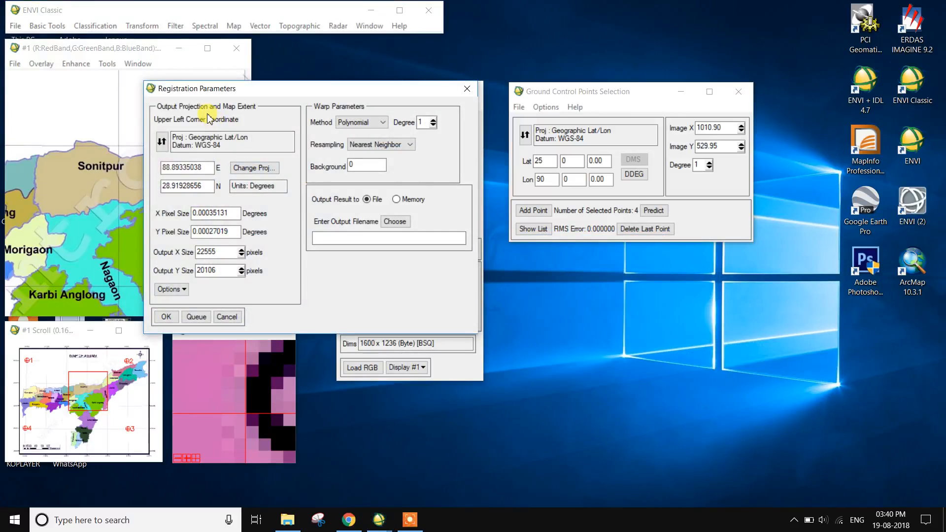
Show the upper left corner as latitude/longitude in the registration parameters, and choose the Polynomial warp method with Nearest Neighbor resampling
{"action": "left_click_drag", "start_coordinate": [250, 90], "coordinate": [610, 255]}
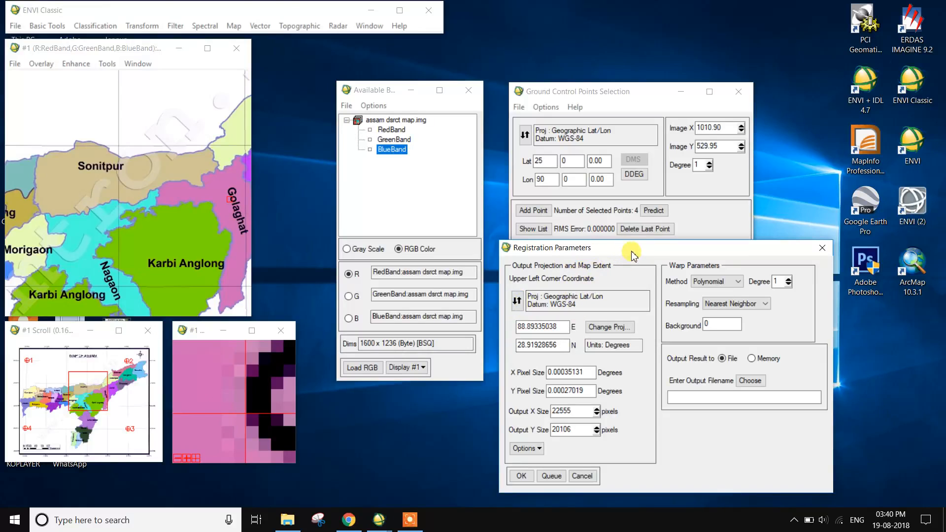
{"action": "left_click", "coordinate": [517, 302]}
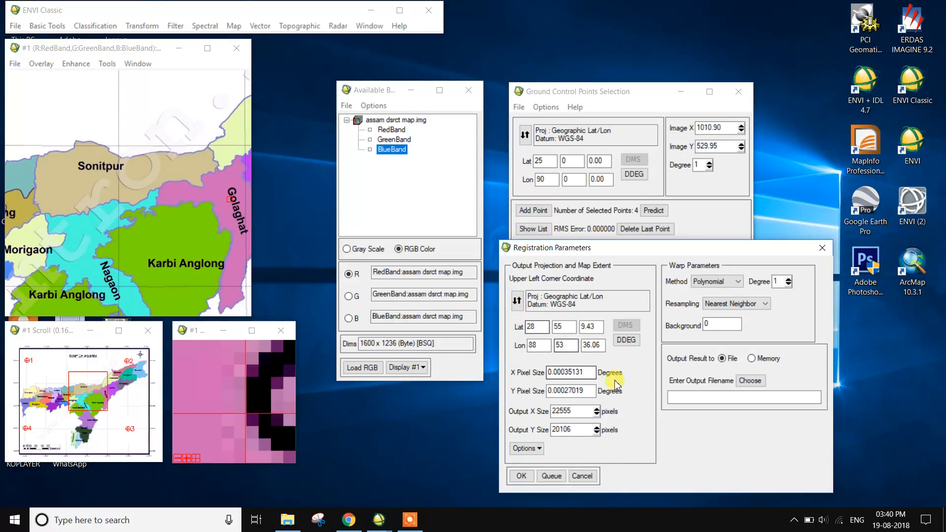
{"action": "left_click", "coordinate": [738, 282]}
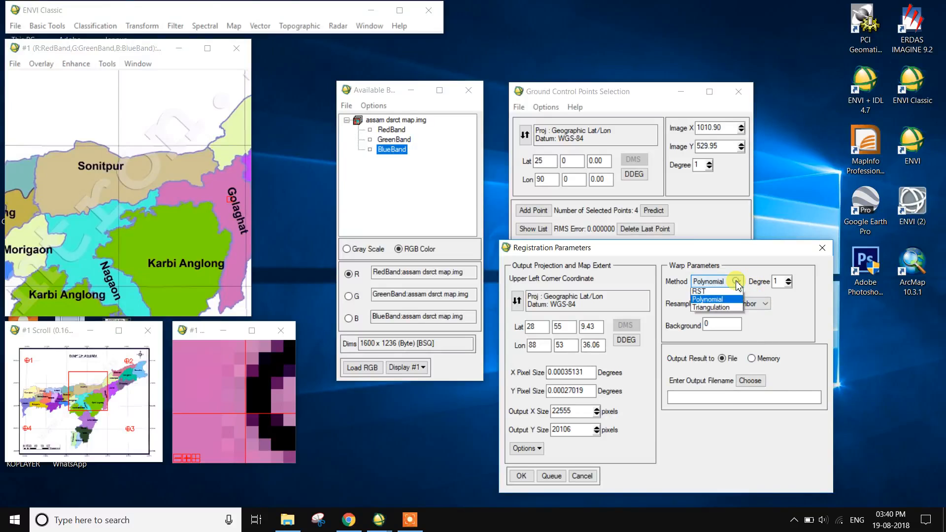
{"action": "left_click", "coordinate": [717, 304]}
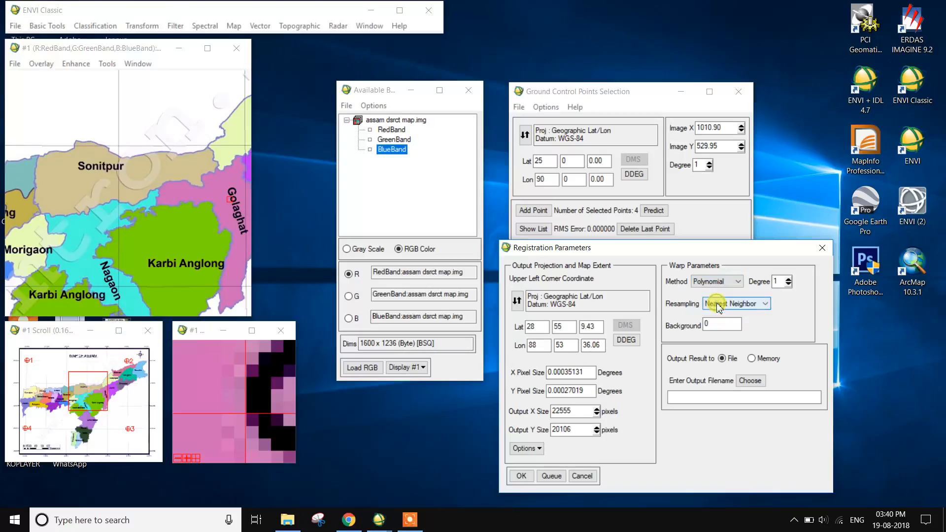
{"action": "left_click", "coordinate": [737, 328]}
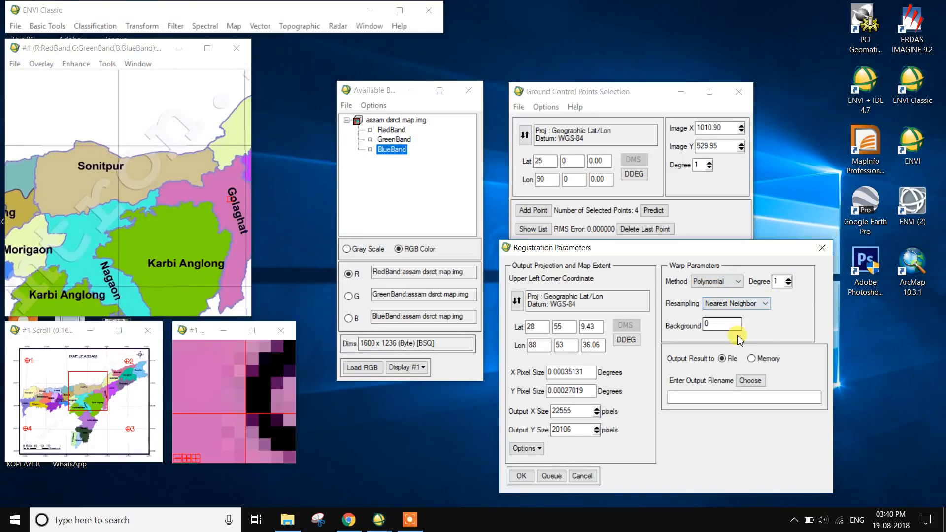
{"action": "left_click", "coordinate": [766, 304]}
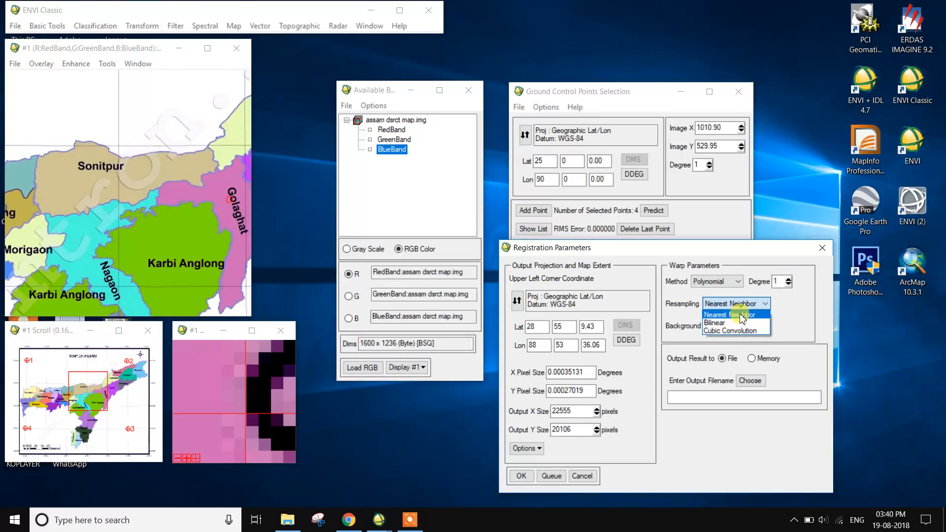
{"action": "left_click", "coordinate": [729, 315]}
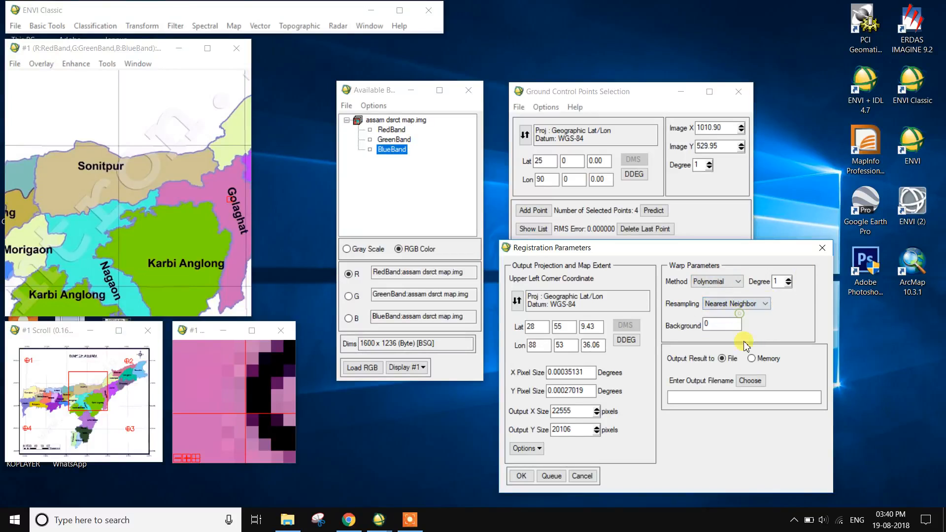
Name the output file RECTIFICATION2 in the REGISTRATION folder, based on the existing RECTIFICATION1, and run the image registration
{"action": "left_click", "coordinate": [750, 381]}
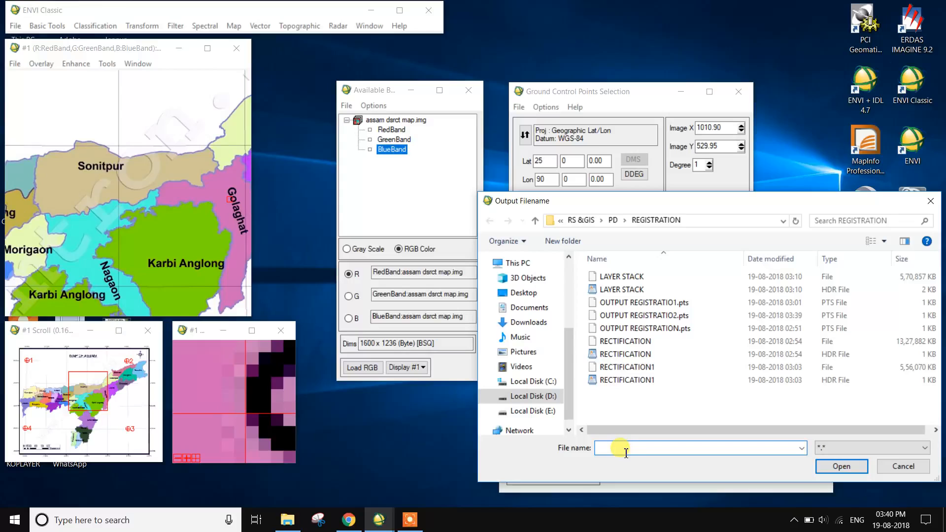
{"action": "left_click", "coordinate": [613, 380]}
{"action": "left_click", "coordinate": [669, 447]}
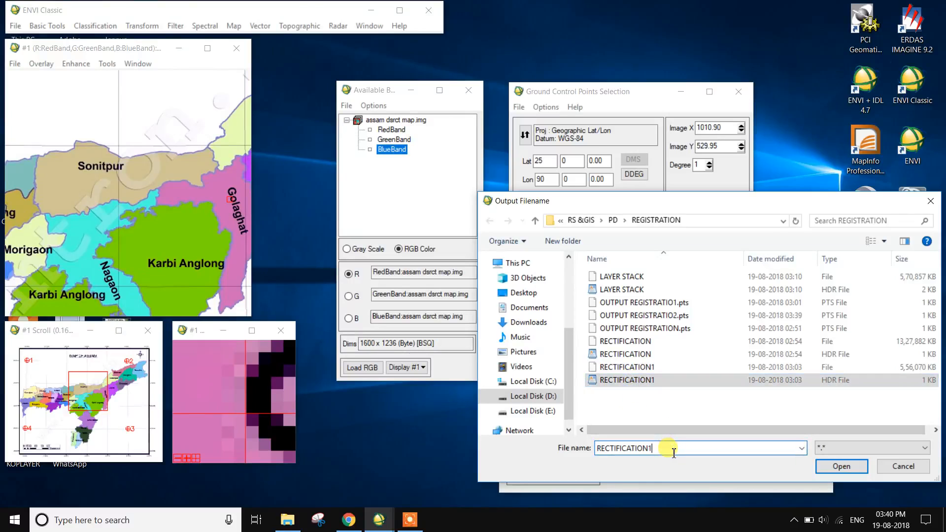
{"action": "key", "text": "BackSpace"}
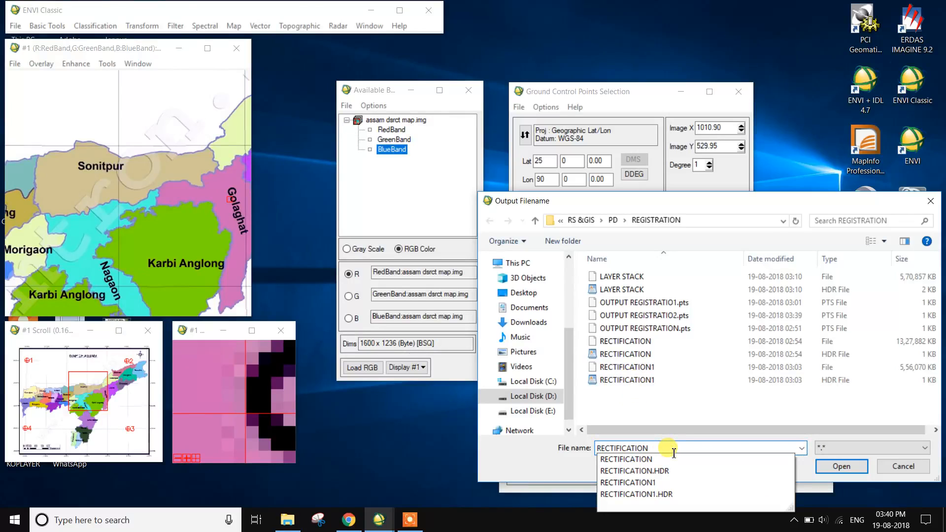
{"action": "type", "text": "2"}
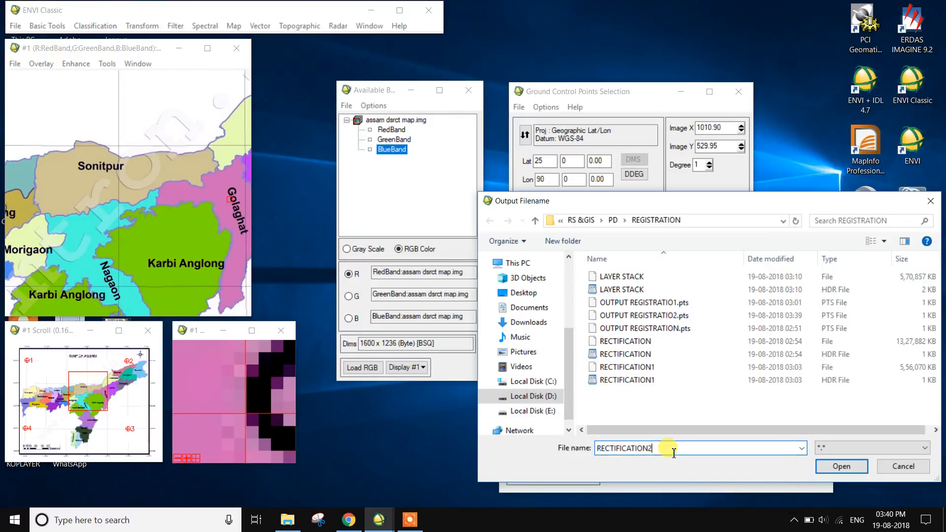
{"action": "left_click", "coordinate": [855, 467]}
{"action": "left_click", "coordinate": [520, 476]}
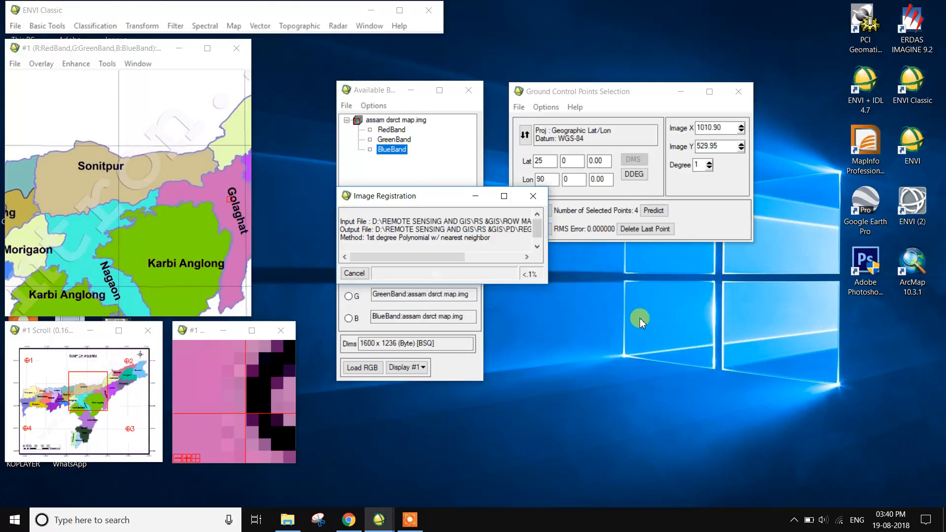
{"action": "mouse_move", "coordinate": [417, 526]}
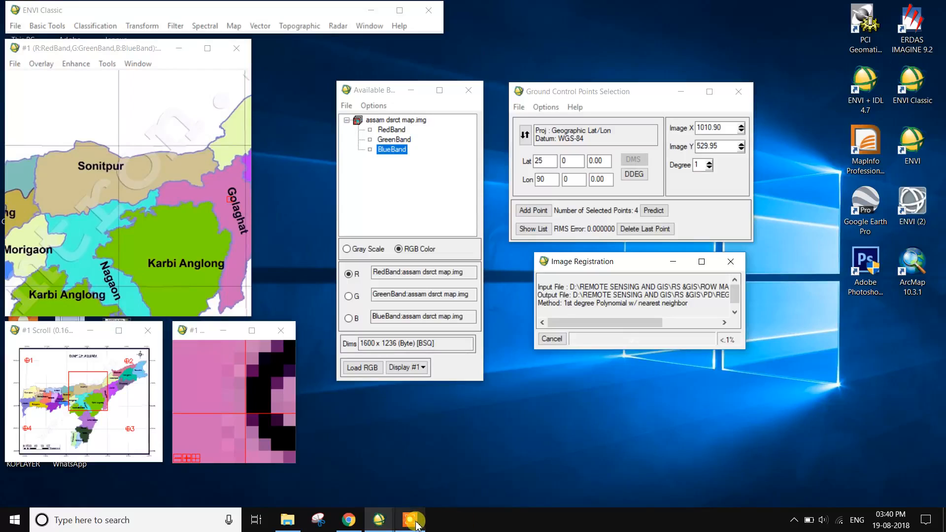
{"action": "left_click", "coordinate": [417, 526]}
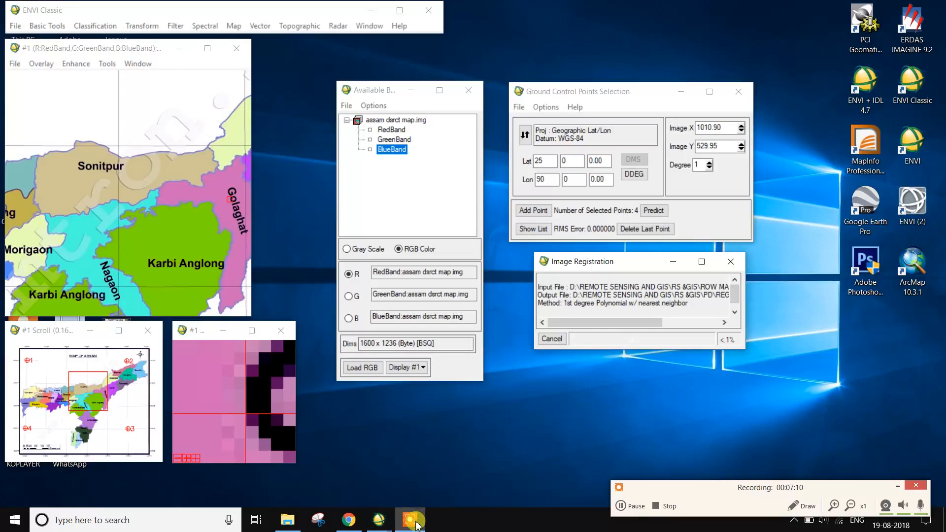
{"action": "left_click", "coordinate": [896, 487]}
{"action": "left_click", "coordinate": [410, 521]}
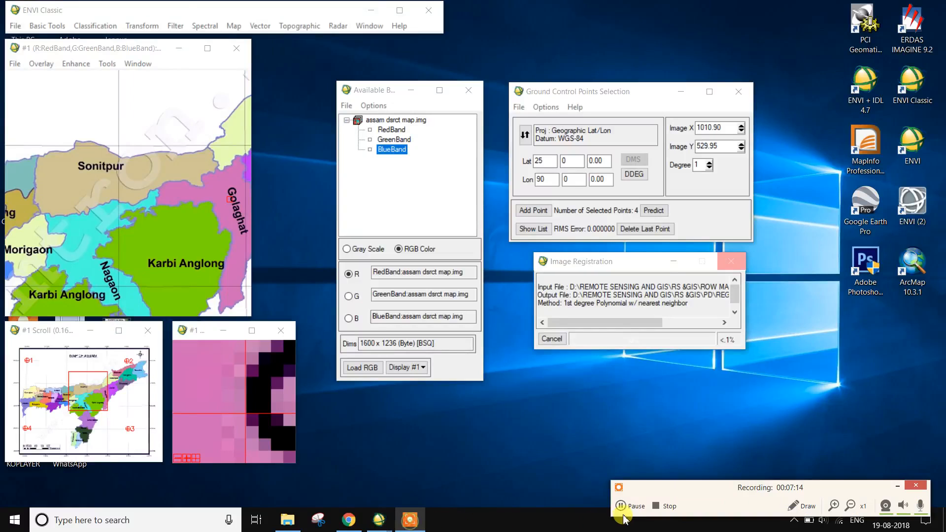
{"action": "left_click", "coordinate": [622, 512]}
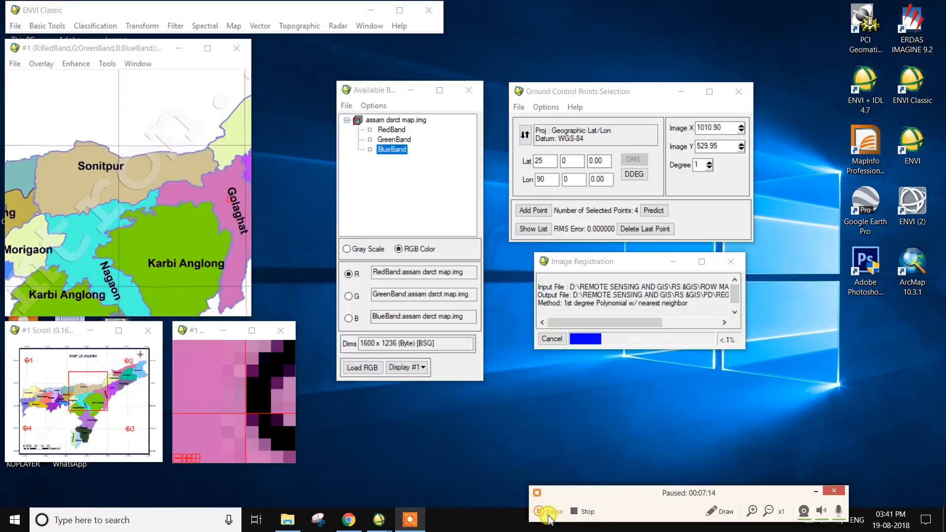
{"action": "left_click", "coordinate": [817, 491]}
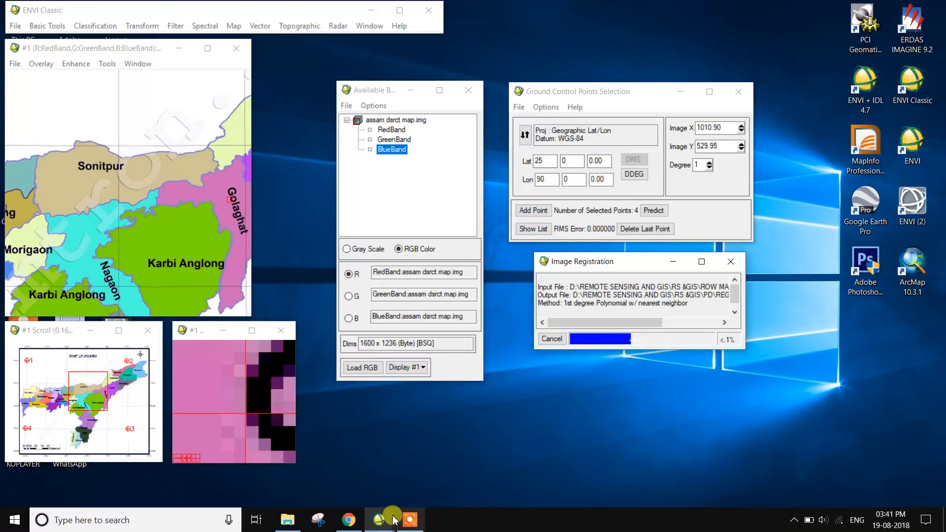
{"action": "left_click", "coordinate": [409, 520]}
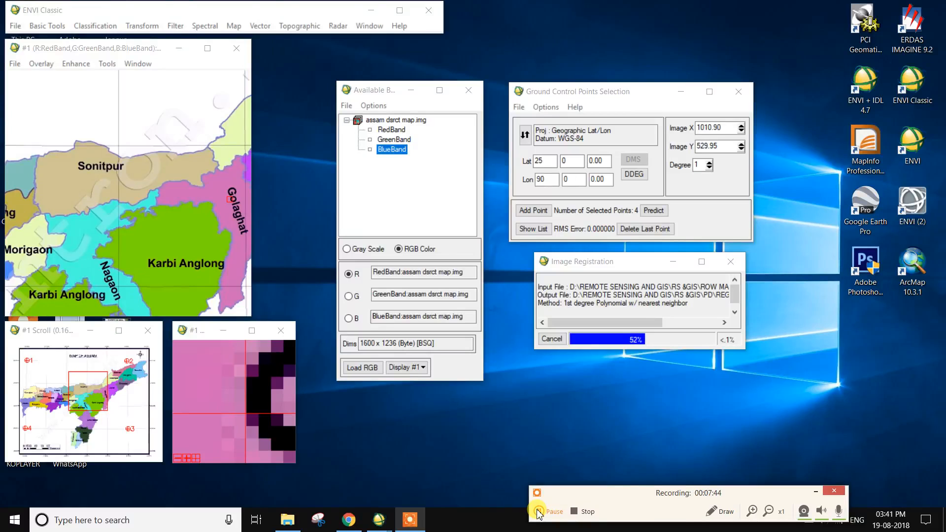
{"action": "left_click", "coordinate": [539, 513]}
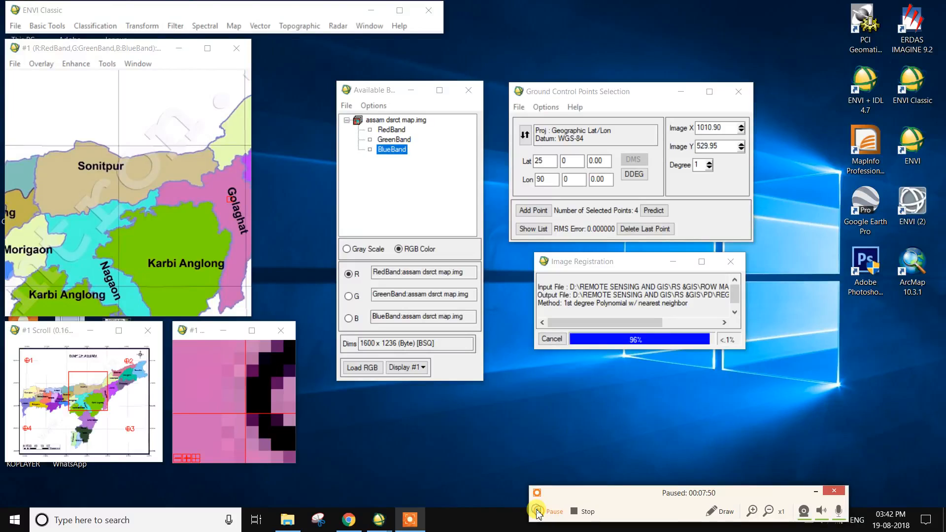
{"action": "left_click", "coordinate": [816, 492]}
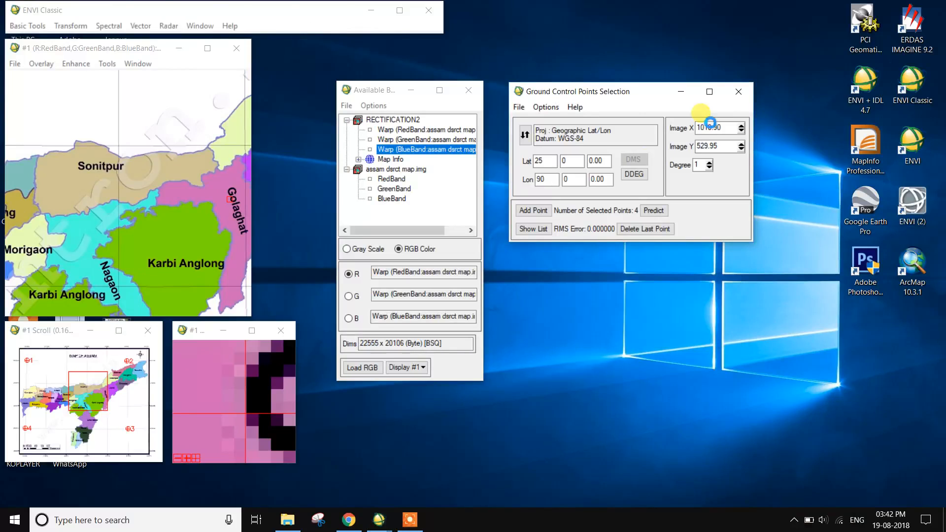
Assign the warped red, green and blue bands of RECTIFICATION2 to the R, G and B channels
{"action": "left_click", "coordinate": [405, 124]}
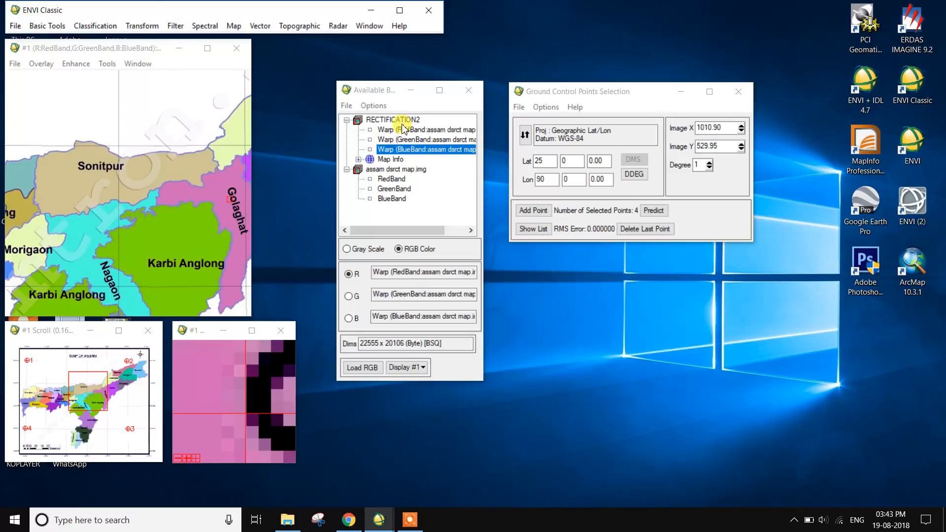
{"action": "left_click", "coordinate": [405, 120]}
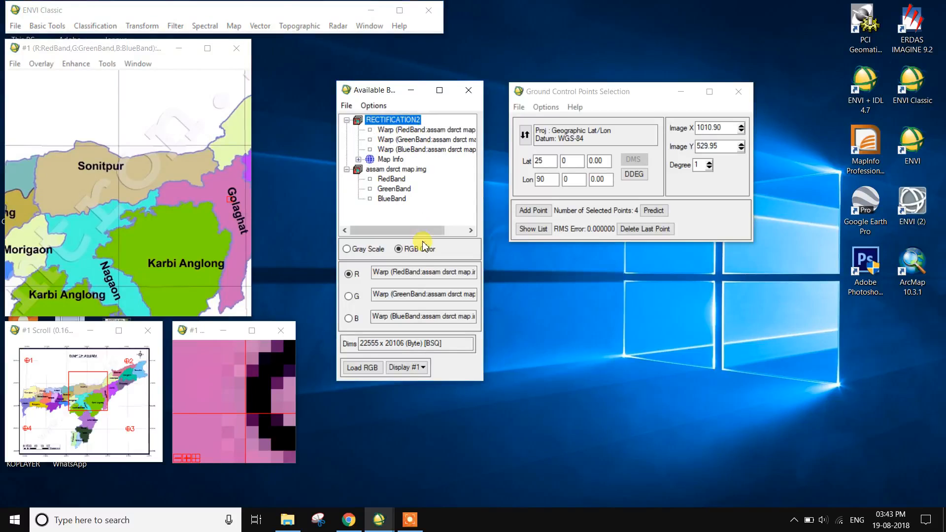
{"action": "left_click", "coordinate": [393, 130]}
{"action": "left_click", "coordinate": [396, 140]}
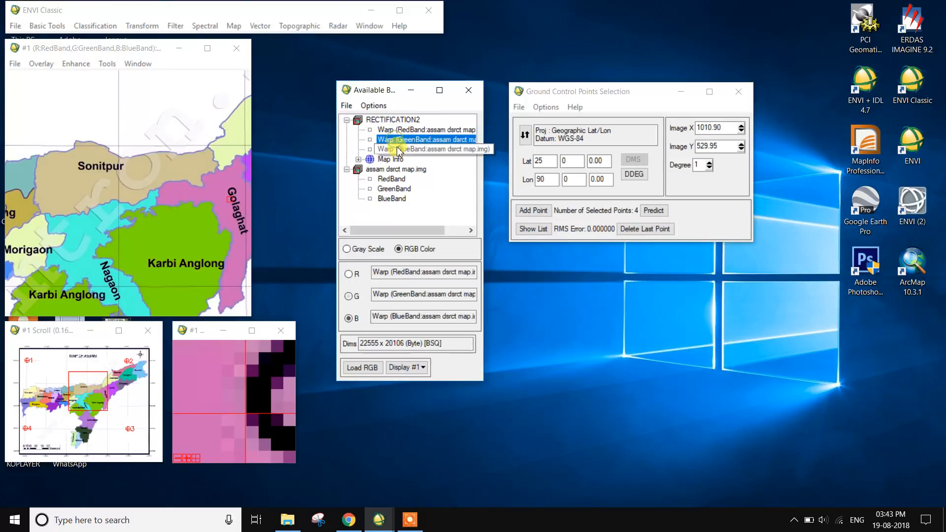
{"action": "left_click", "coordinate": [397, 149]}
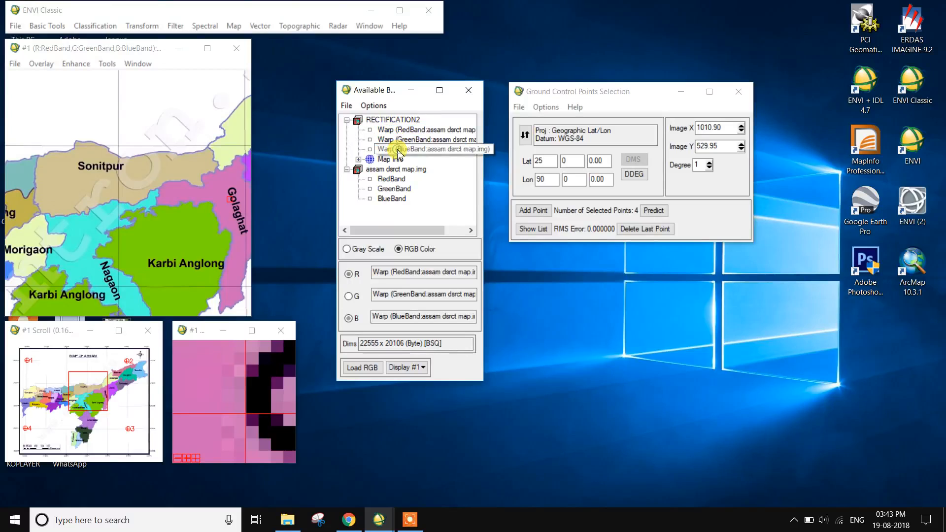
{"action": "left_click", "coordinate": [424, 130]}
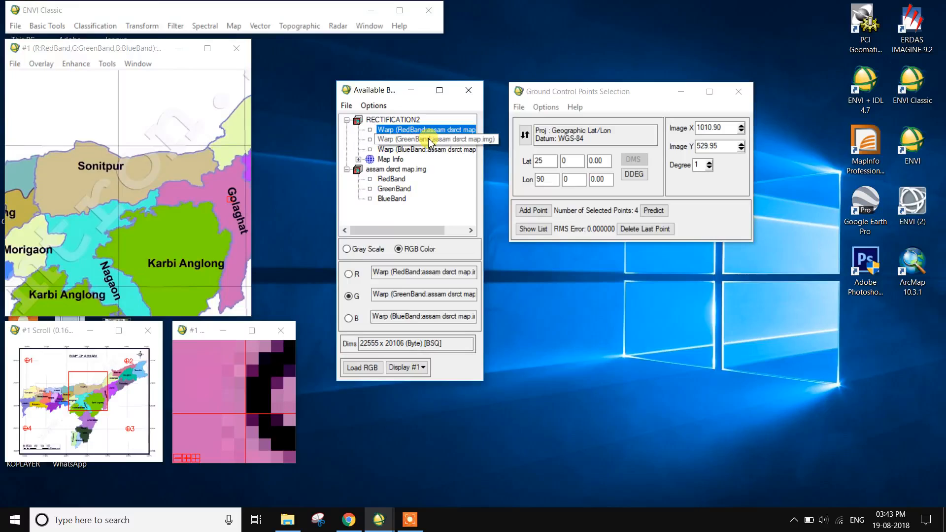
{"action": "left_click", "coordinate": [431, 139]}
{"action": "left_click", "coordinate": [423, 149]}
Load the warped RGB composite into a new Display #2 and view the central part of the map
{"action": "left_click", "coordinate": [407, 367]}
{"action": "left_click", "coordinate": [427, 383]}
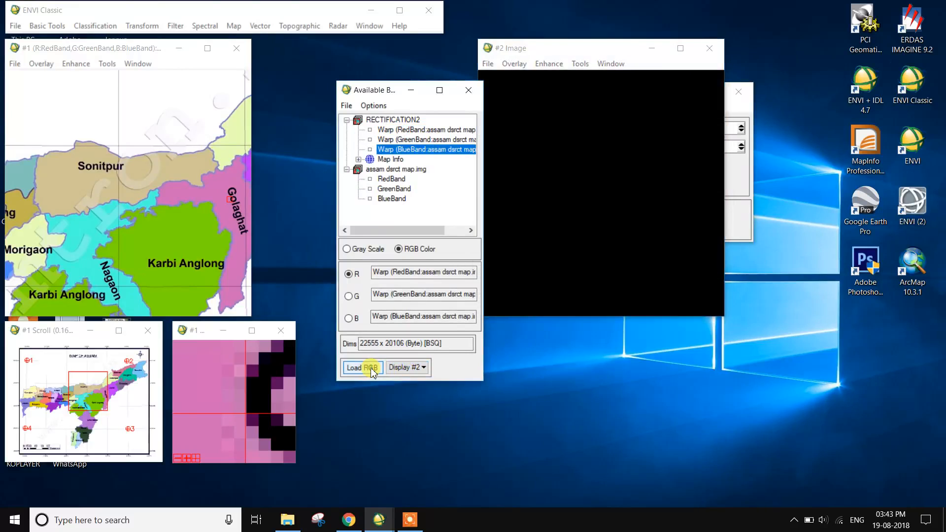
{"action": "left_click", "coordinate": [364, 368]}
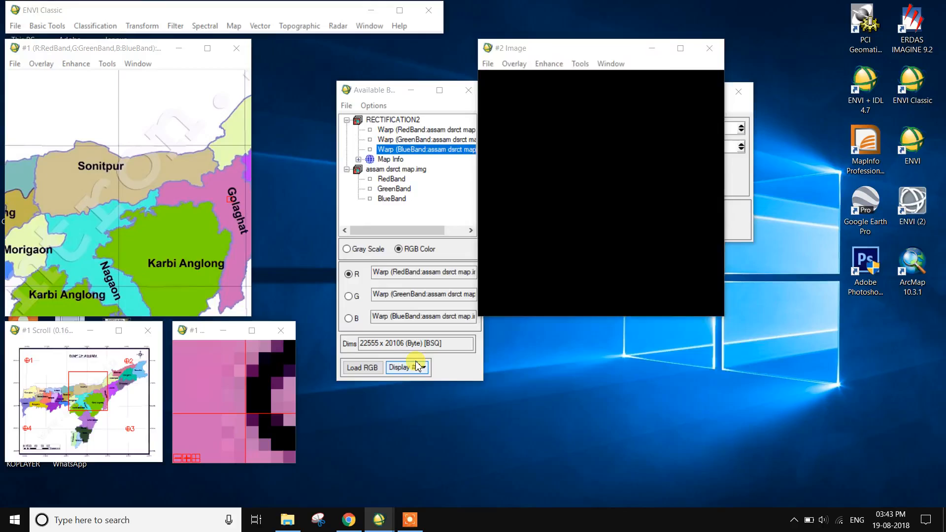
{"action": "left_click", "coordinate": [575, 419]}
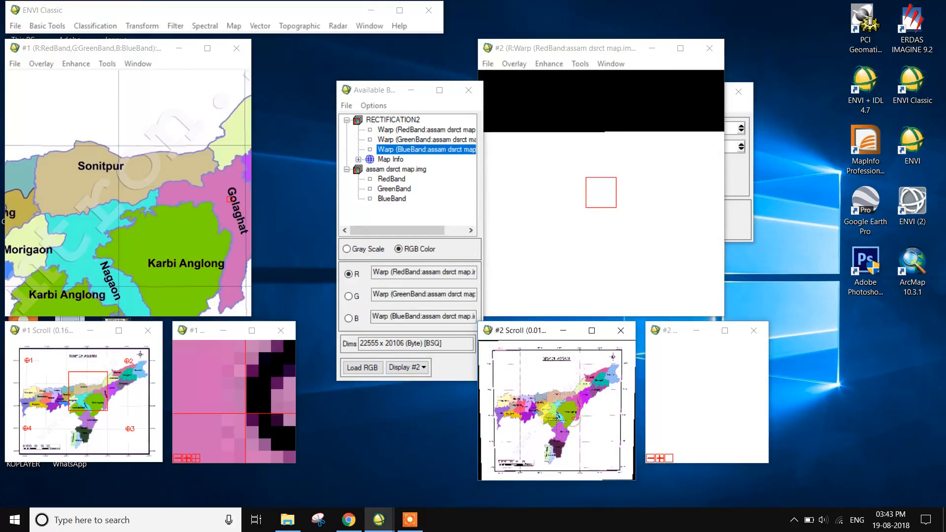
{"action": "left_click", "coordinate": [545, 416]}
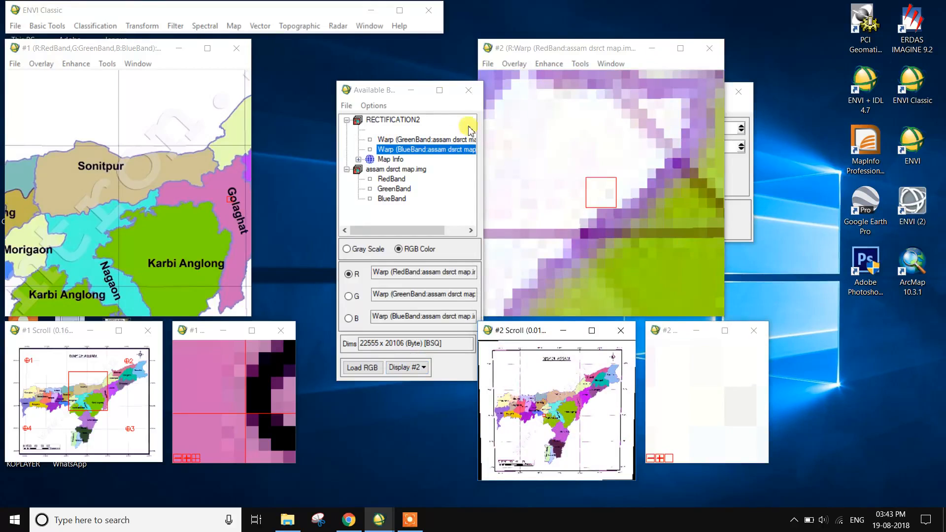
Move the available bands list beside the first display and show the Cursor Location/Value readout
{"action": "left_click_drag", "start_coordinate": [391, 91], "coordinate": [308, 55]}
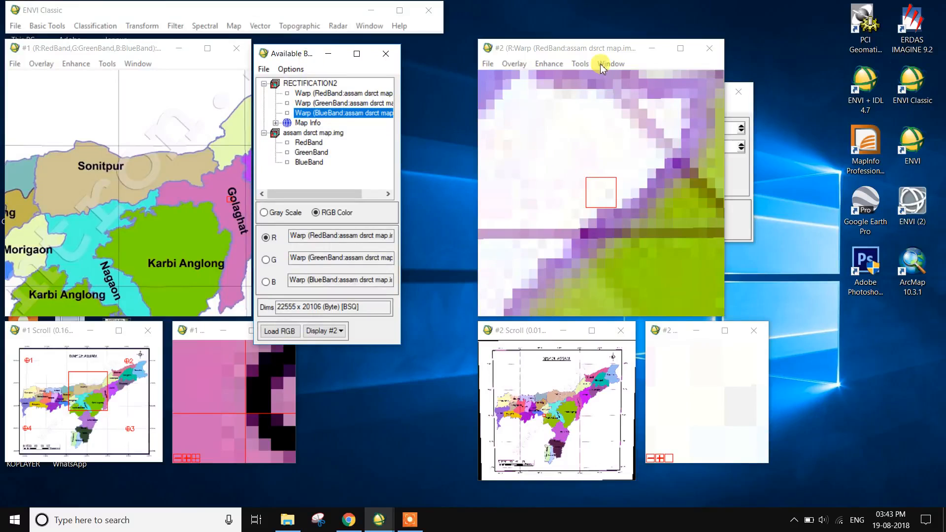
{"action": "right_click", "coordinate": [89, 230]}
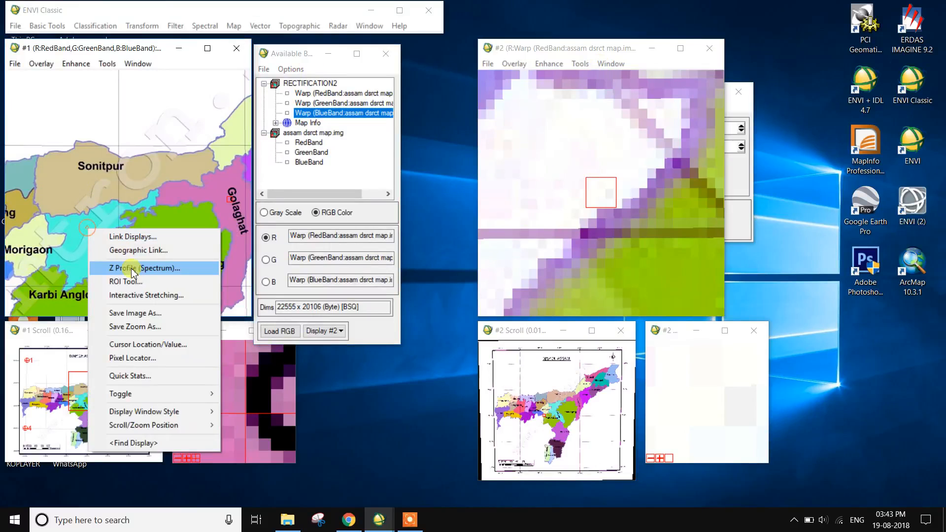
{"action": "left_click", "coordinate": [147, 341]}
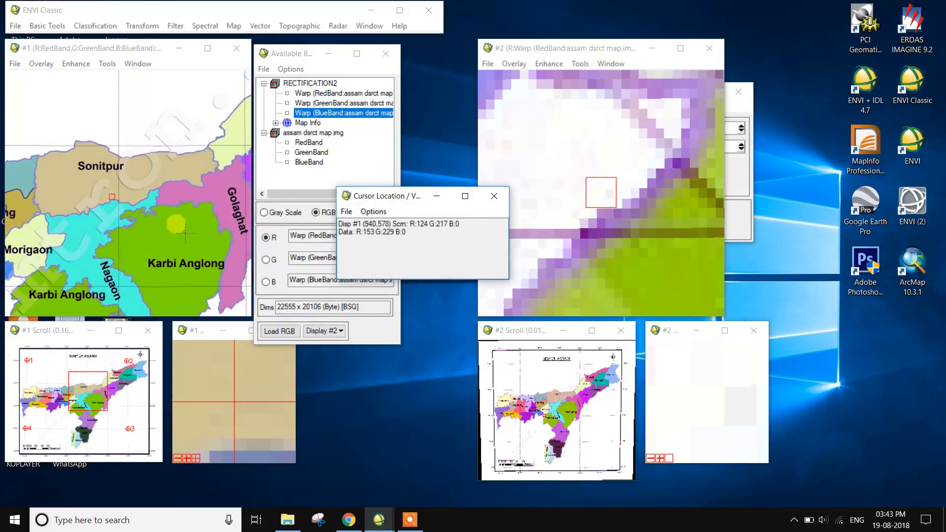
{"action": "left_click_drag", "start_coordinate": [410, 202], "coordinate": [249, 378]}
View the area east of Karbi Anglong in Display #2 and increase the magnification of its zoom window
{"action": "left_click", "coordinate": [564, 410]}
{"action": "left_click", "coordinate": [592, 174]}
{"action": "left_click", "coordinate": [585, 406]}
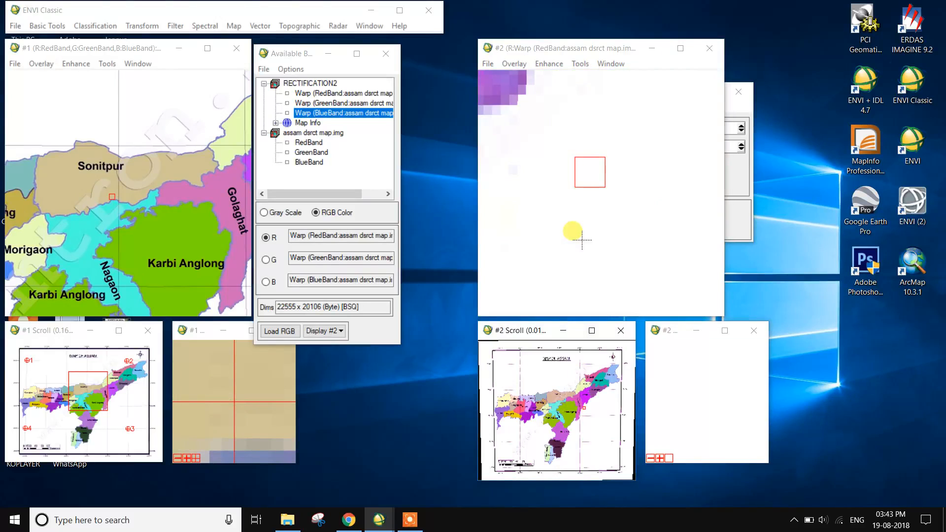
{"action": "left_click", "coordinate": [650, 458]}
{"action": "left_click", "coordinate": [650, 457]}
{"action": "left_click", "coordinate": [649, 458]}
{"action": "left_click", "coordinate": [660, 458]}
{"action": "left_click", "coordinate": [660, 458]}
{"action": "left_click", "coordinate": [660, 458]}
{"action": "left_click", "coordinate": [660, 458]}
{"action": "left_click", "coordinate": [660, 457]}
{"action": "left_click", "coordinate": [660, 458]}
{"action": "left_click", "coordinate": [660, 457]}
{"action": "left_click", "coordinate": [660, 458]}
{"action": "left_click", "coordinate": [660, 458]}
{"action": "left_click", "coordinate": [660, 458]}
{"action": "left_click", "coordinate": [660, 458]}
{"action": "left_click", "coordinate": [660, 458]}
{"action": "left_click", "coordinate": [660, 458]}
{"action": "left_click", "coordinate": [660, 458]}
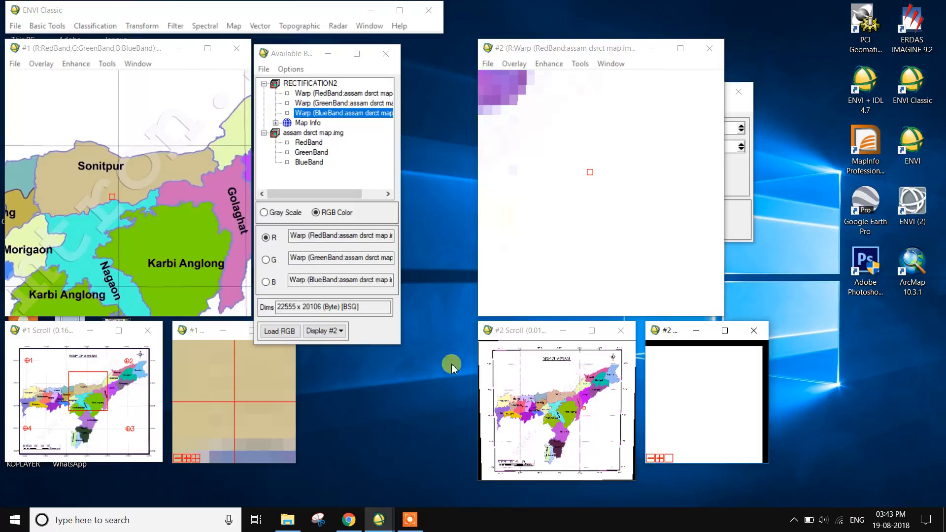
Inspect several districts of the warped map in Display #2 and bring the cursor location readout to the front
{"action": "left_click", "coordinate": [561, 410]}
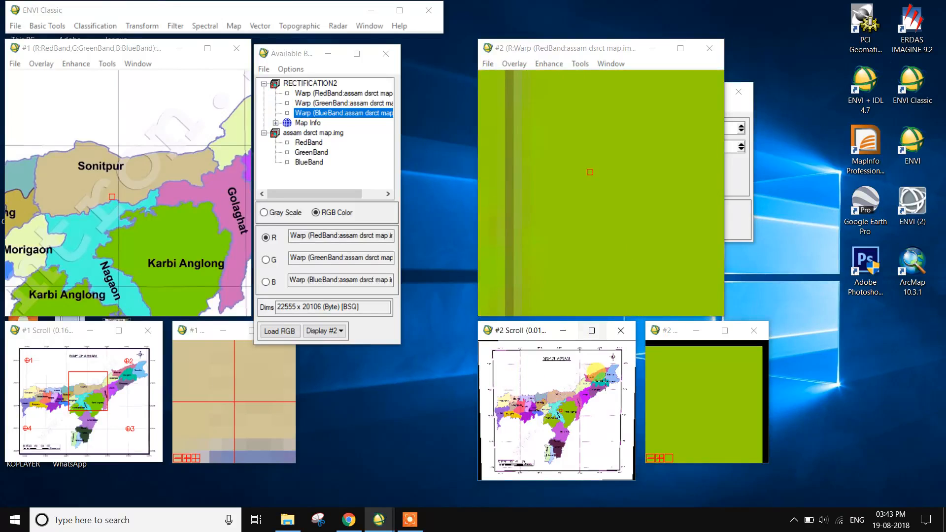
{"action": "left_click", "coordinate": [606, 383]}
{"action": "left_click", "coordinate": [608, 379]}
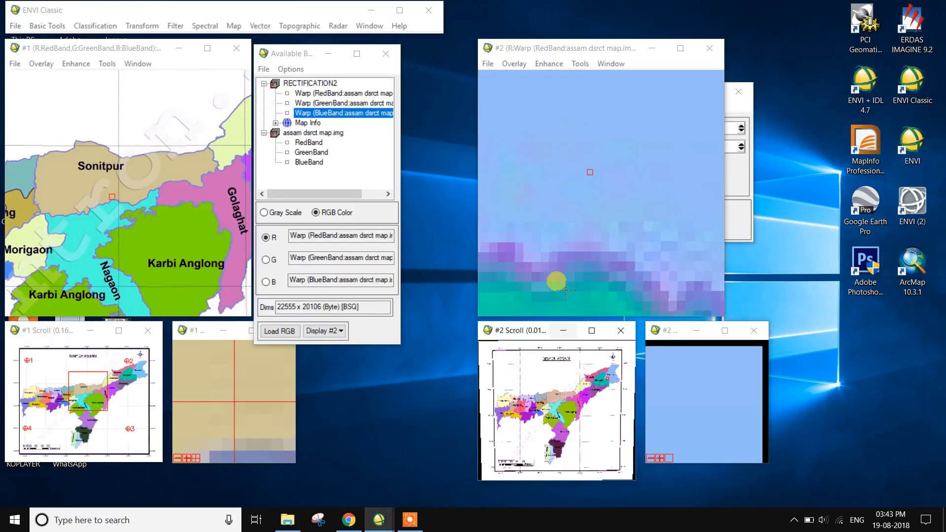
{"action": "left_click", "coordinate": [531, 402]}
{"action": "left_click", "coordinate": [517, 408]}
{"action": "double_click", "coordinate": [558, 189]}
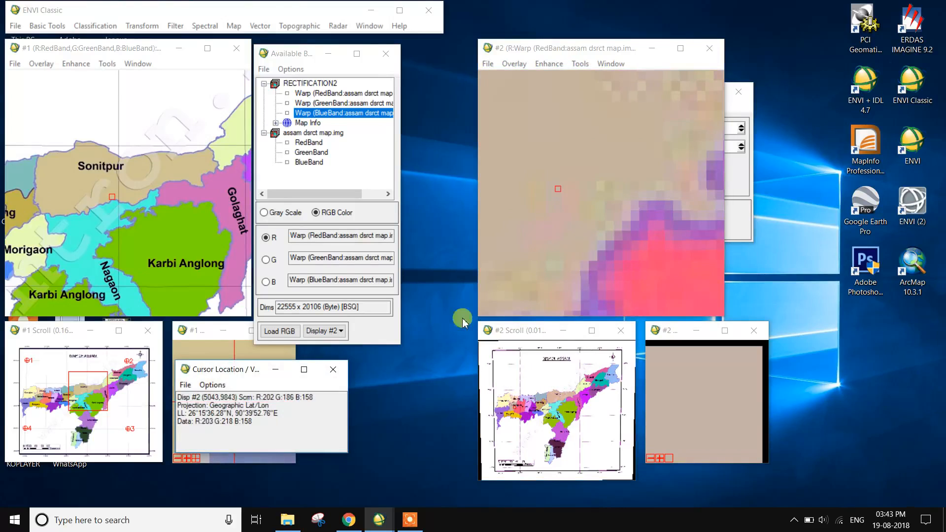
Place the cursor location readout beside Display #2, minimize the Ground Control Points Selection window, and check latitude/longitude across the warped map
{"action": "left_click", "coordinate": [229, 385]}
{"action": "left_click", "coordinate": [230, 385]}
{"action": "left_click_drag", "start_coordinate": [234, 371], "coordinate": [790, 191]}
{"action": "left_click", "coordinate": [557, 48]}
{"action": "left_click_drag", "start_coordinate": [559, 52], "coordinate": [472, 54]}
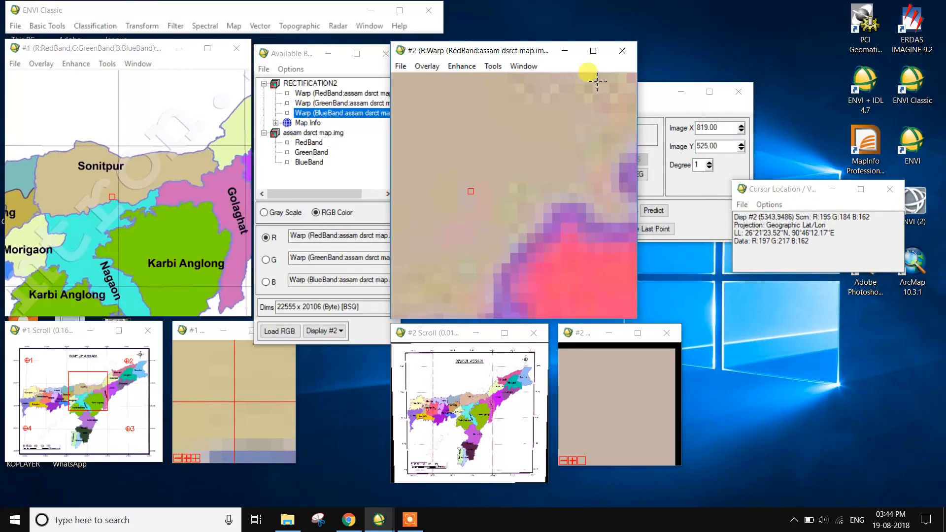
{"action": "left_click", "coordinate": [655, 94]}
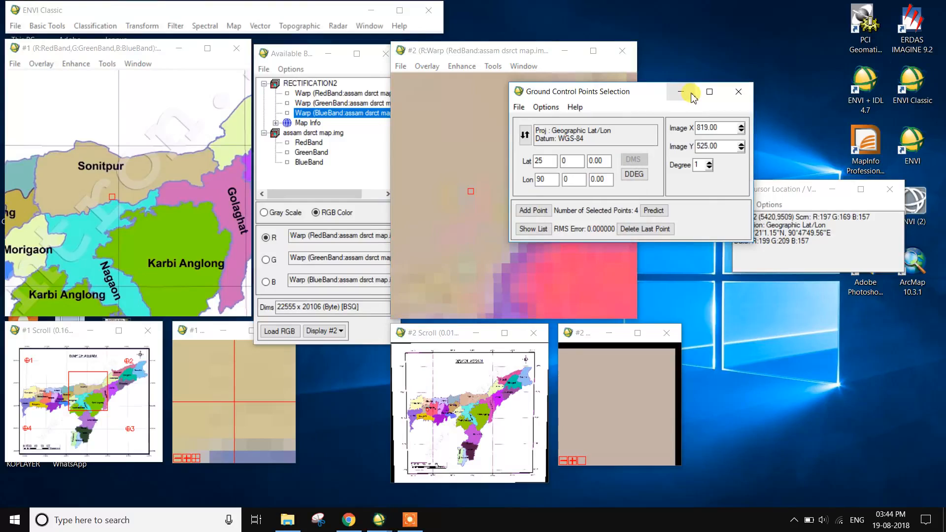
{"action": "left_click", "coordinate": [681, 92]}
{"action": "left_click_drag", "start_coordinate": [503, 52], "coordinate": [534, 42]}
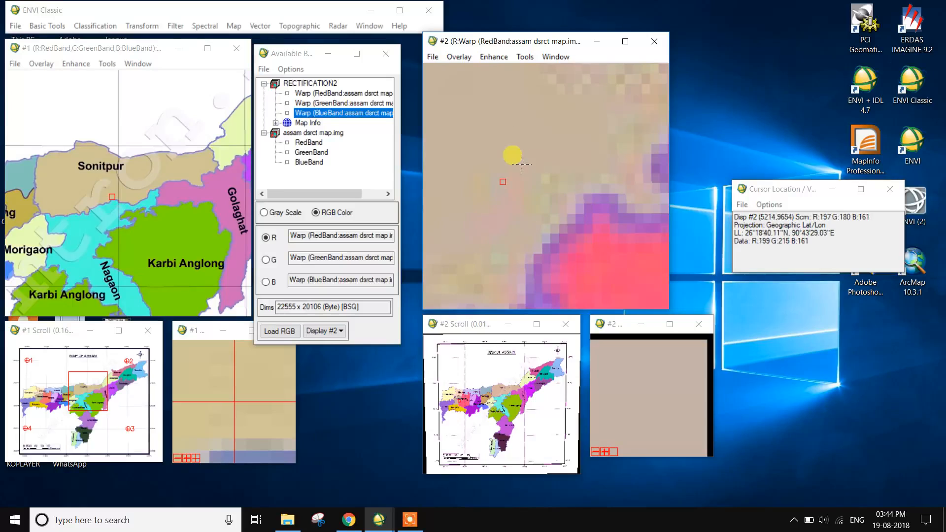
{"action": "left_click_drag", "start_coordinate": [514, 367], "coordinate": [541, 392]}
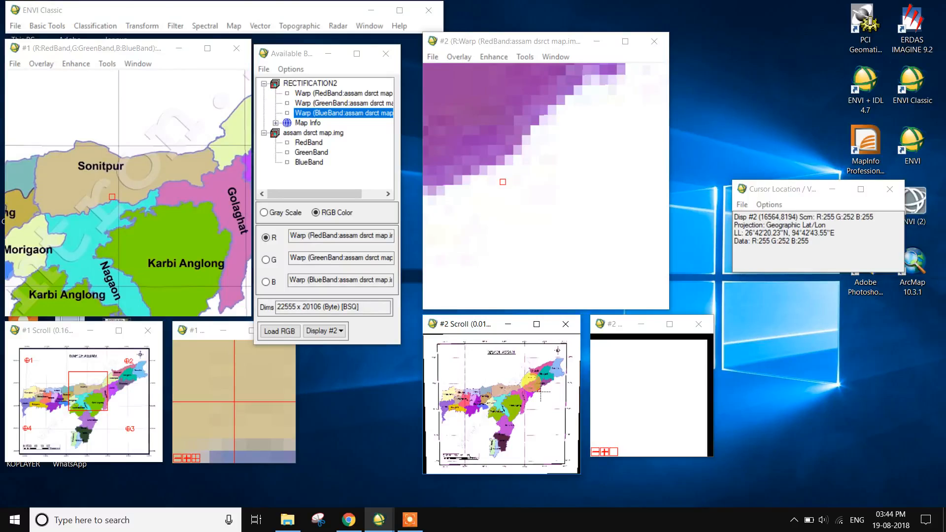
{"action": "left_click", "coordinate": [410, 520]}
{"action": "left_click", "coordinate": [549, 511]}
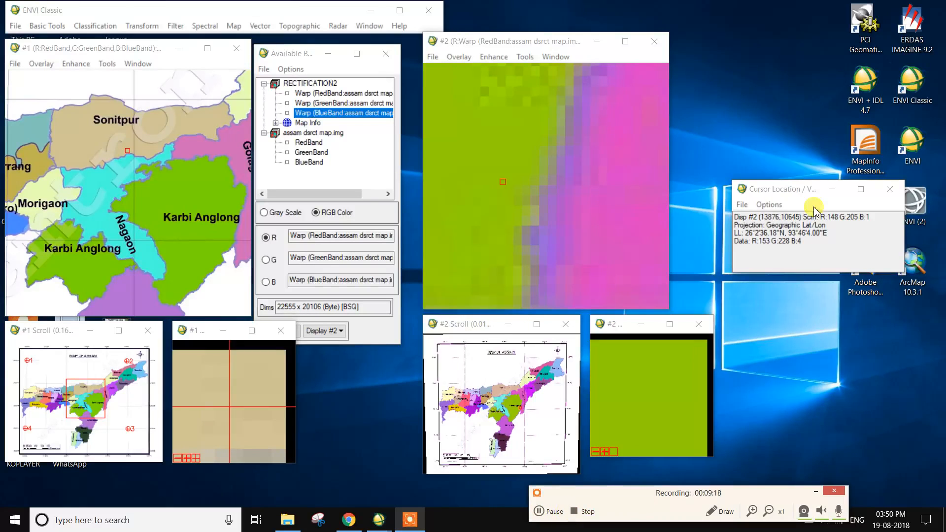